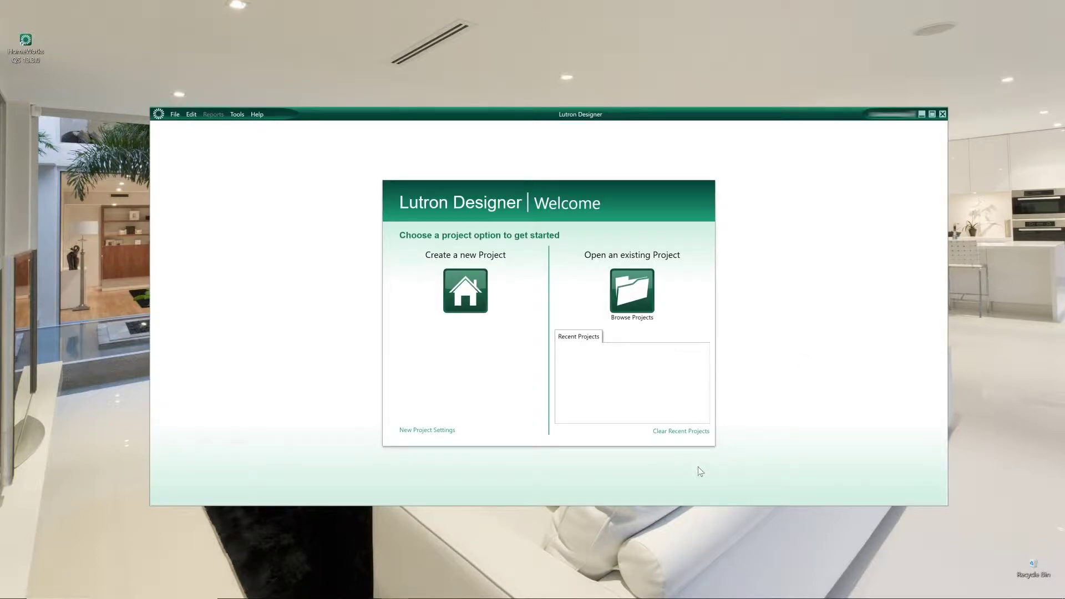
Step: Maximize the Lutron Designer window to fill the screen
{"action": "left_click", "coordinate": [931, 114]}
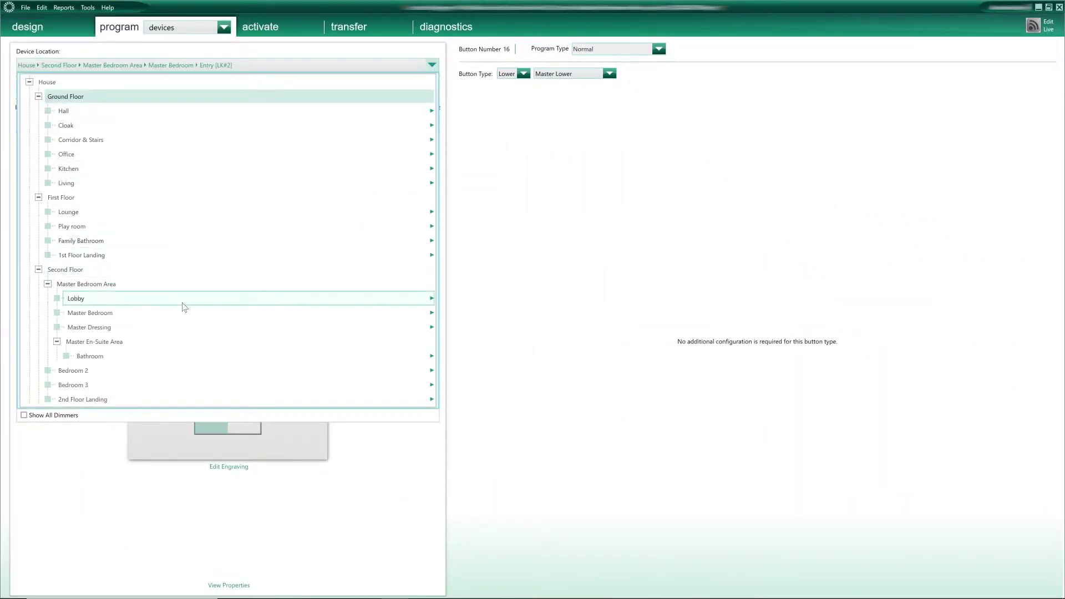
Step: Select the top button of the Master Bedroom Entry keypad for programming
{"action": "left_click", "coordinate": [180, 315]}
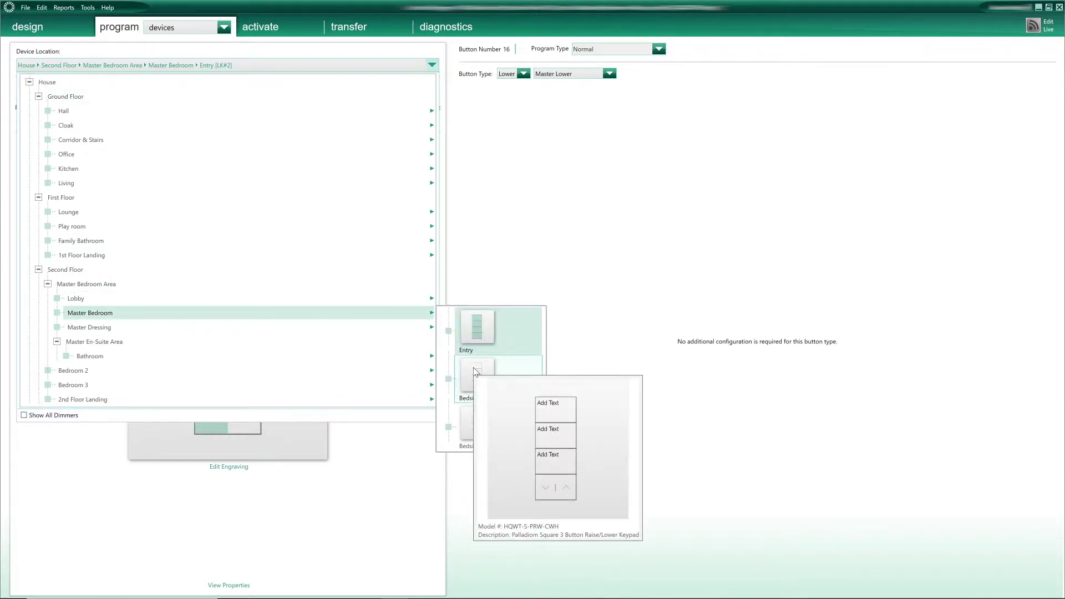
{"action": "left_click", "coordinate": [481, 335]}
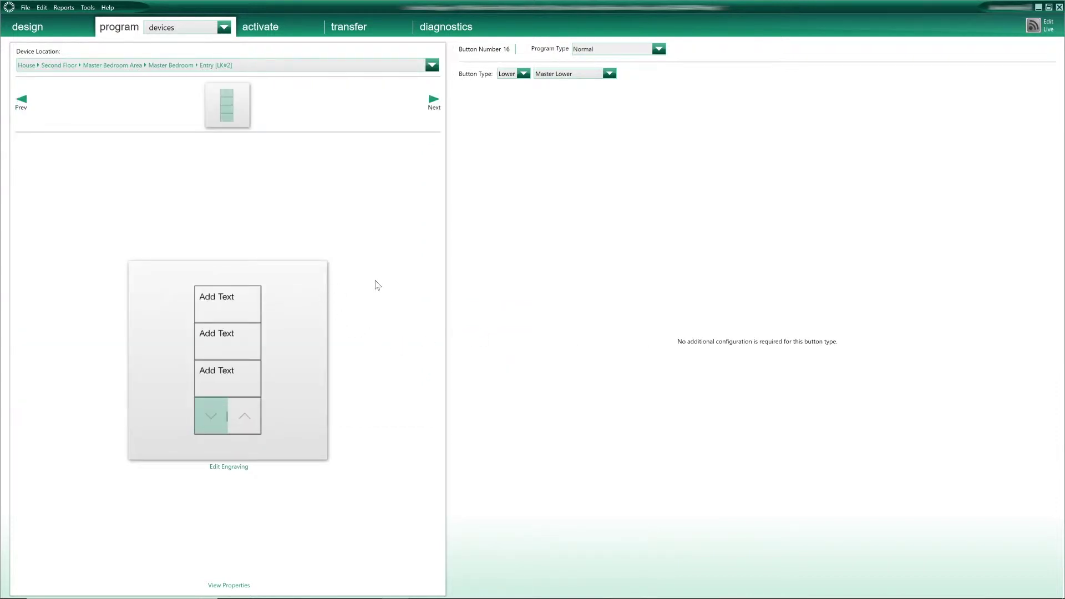
{"action": "left_click", "coordinate": [239, 303]}
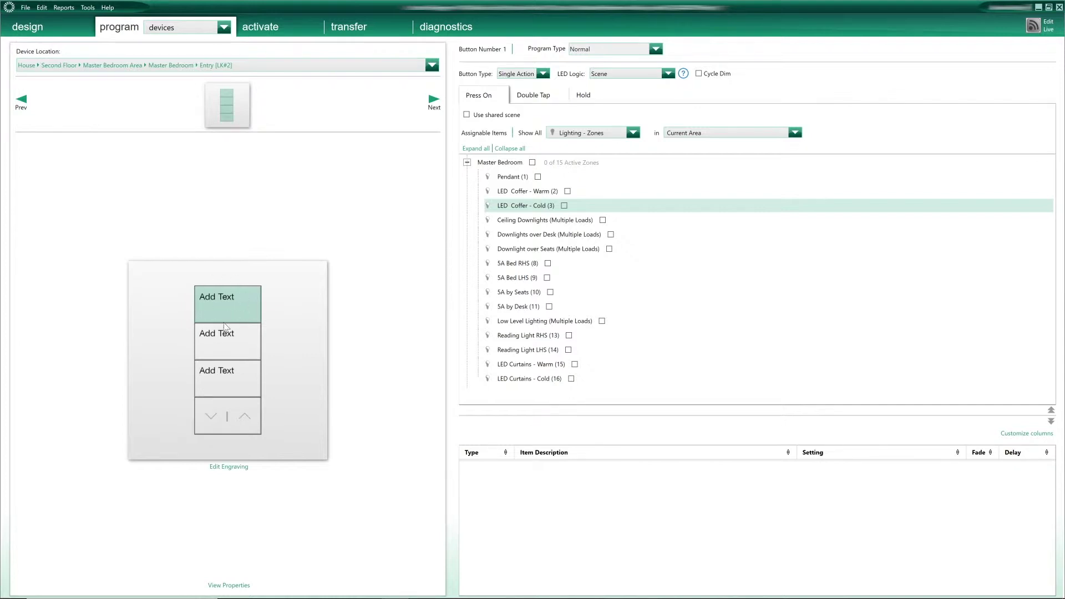
Step: Add ten Master Bedroom zones, starting with Pendant, to button 1's scene, then clear them
{"action": "left_click", "coordinate": [538, 177]}
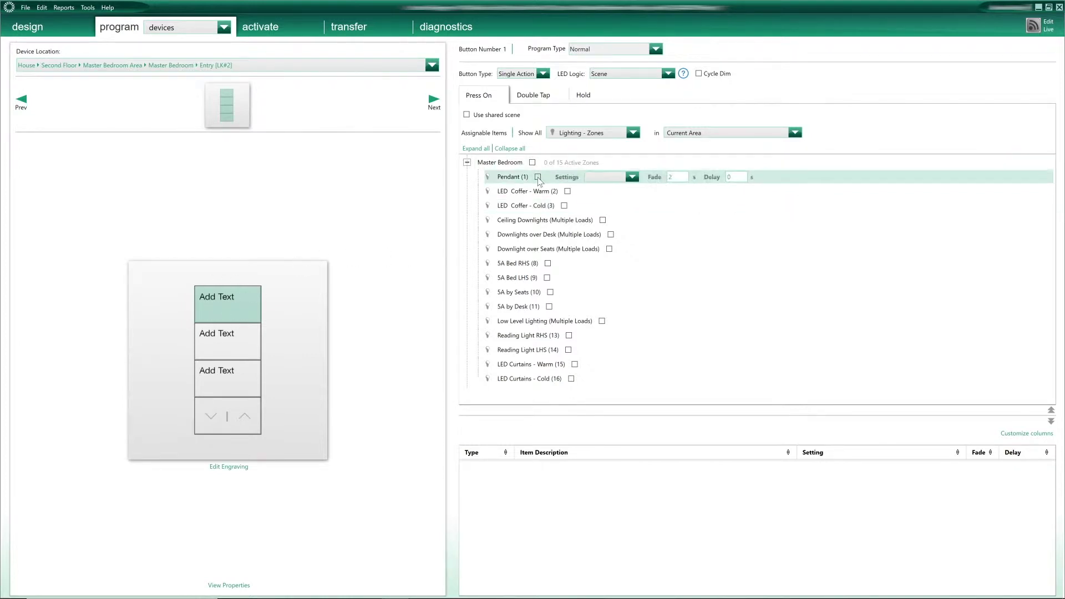
{"action": "left_click", "coordinate": [568, 192]}
{"action": "left_click", "coordinate": [563, 206]}
{"action": "left_click", "coordinate": [602, 219]}
{"action": "left_click", "coordinate": [610, 235]}
{"action": "left_click", "coordinate": [547, 263]}
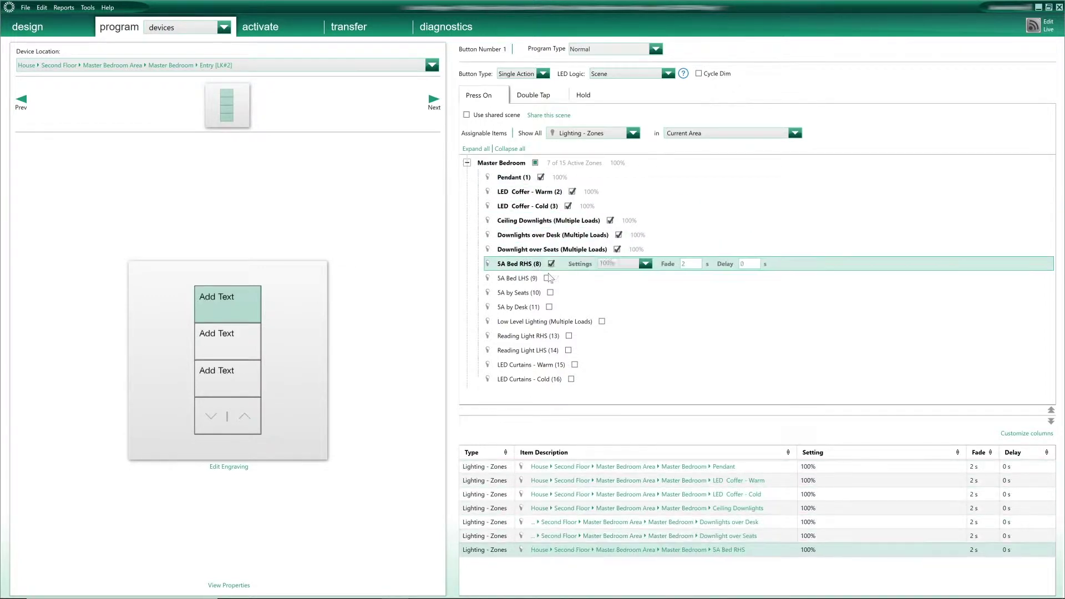
{"action": "left_click", "coordinate": [549, 307]}
{"action": "left_click", "coordinate": [601, 321]}
{"action": "left_click", "coordinate": [569, 335]}
{"action": "left_click", "coordinate": [573, 365]}
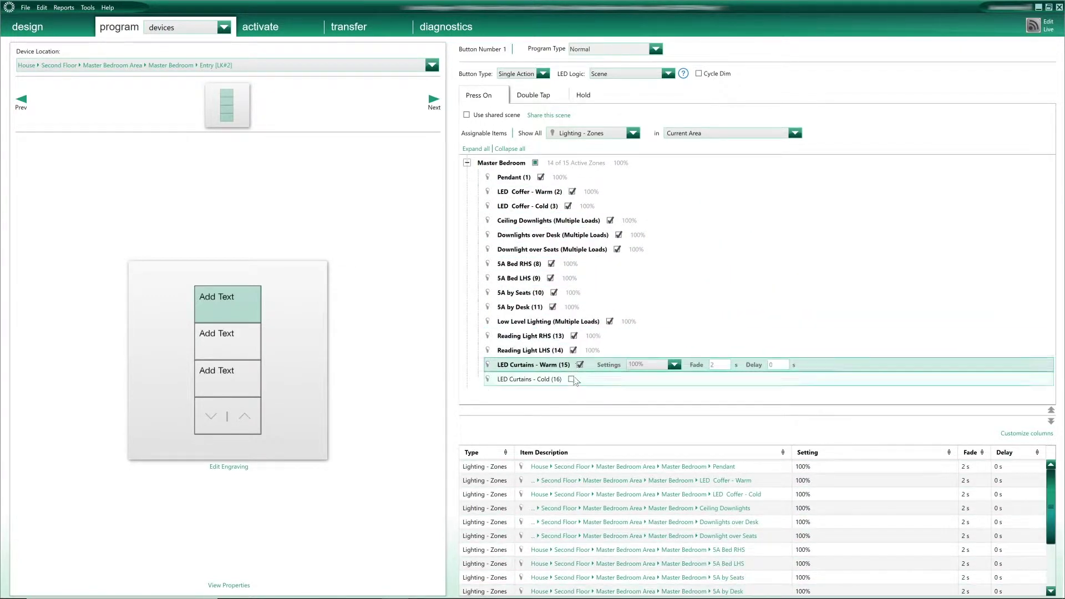
{"action": "key", "text": "Delete"}
{"action": "left_click", "coordinate": [445, 319]}
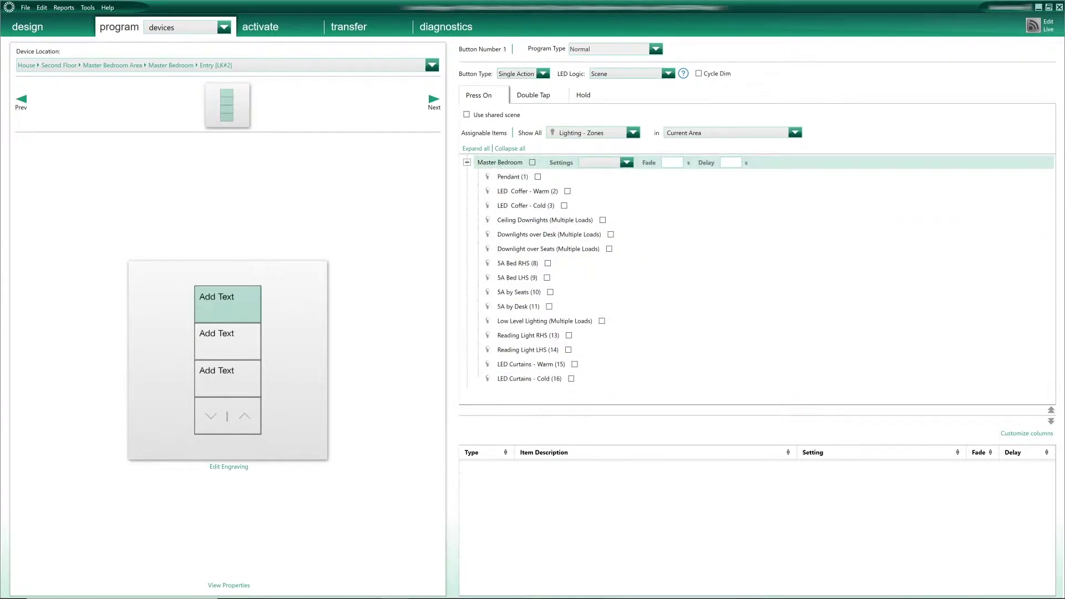
Step: Set all Master Bedroom zones to 100% and enlarge the scene table
{"action": "left_click", "coordinate": [626, 163]}
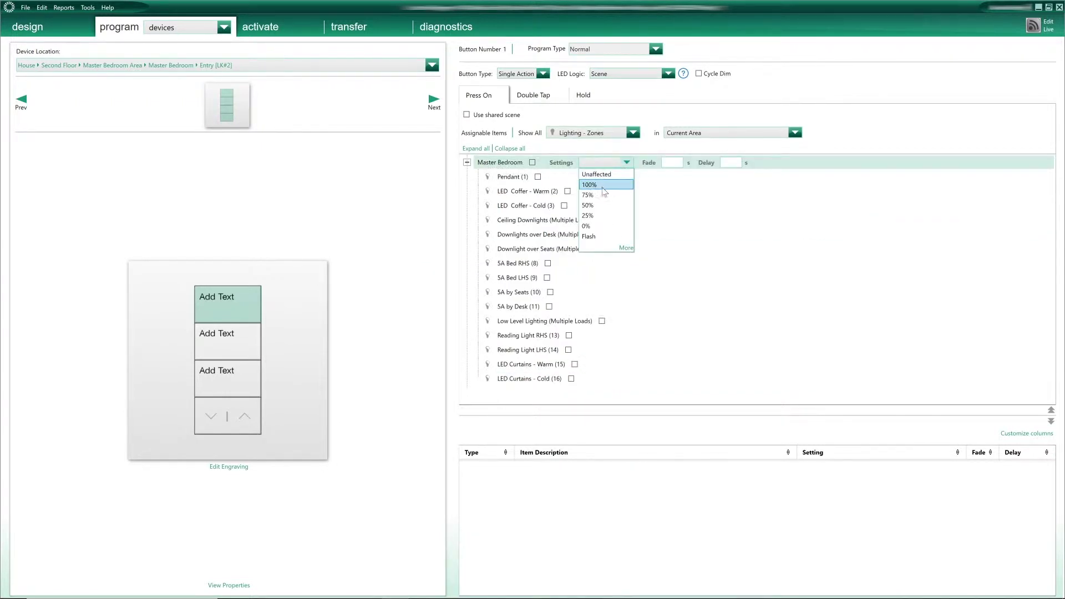
{"action": "left_click", "coordinate": [603, 184]}
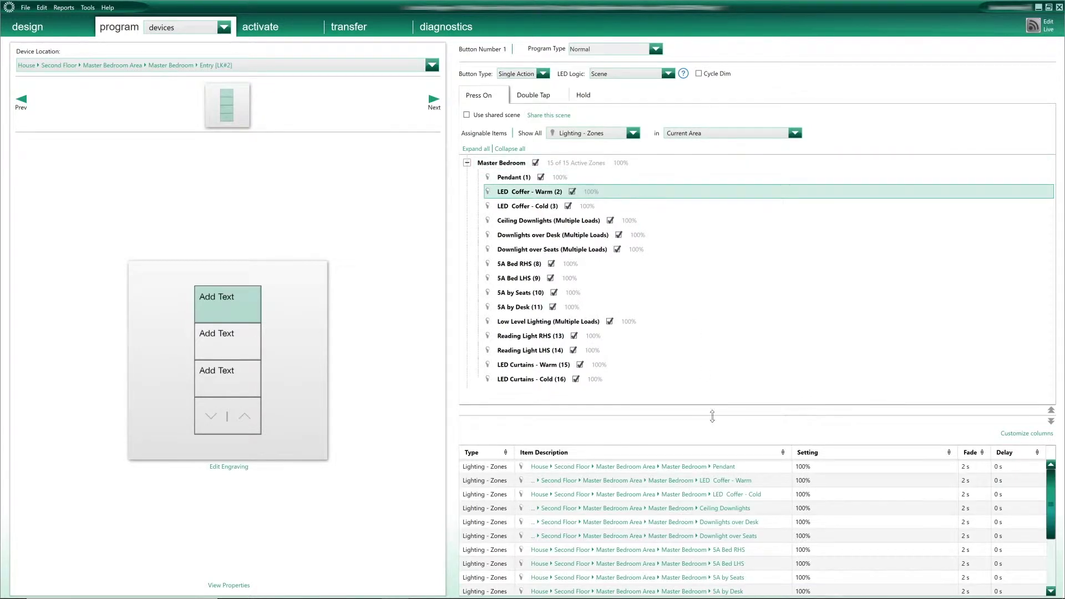
{"action": "left_click_drag", "start_coordinate": [712, 416], "coordinate": [724, 241]}
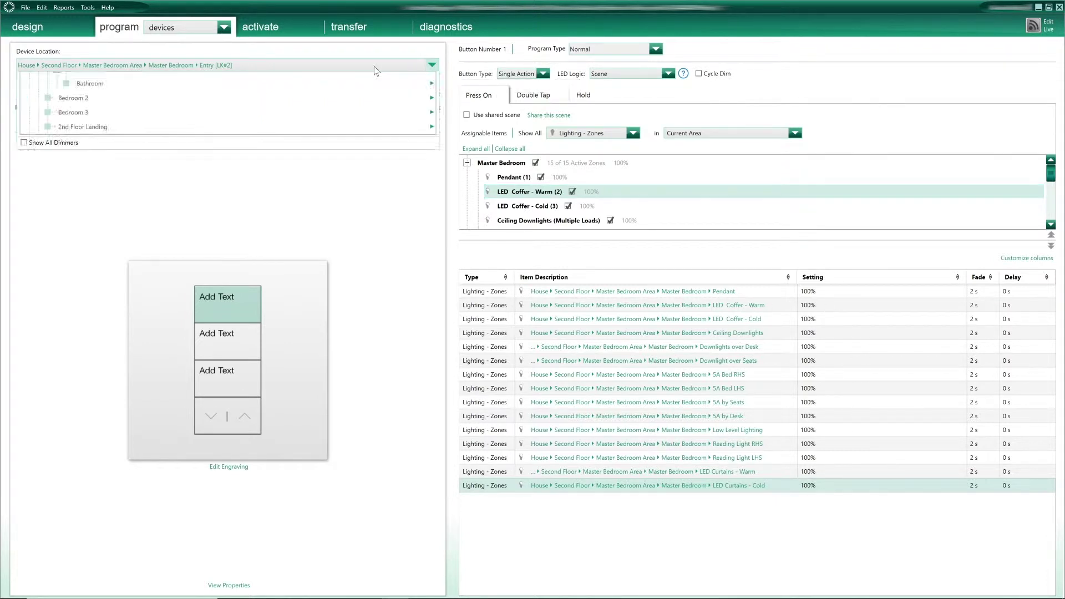
Step: Copy the keypad programming, with the Bedside LHS top button selected
{"action": "left_click", "coordinate": [431, 65]}
{"action": "mouse_move", "coordinate": [251, 313]}
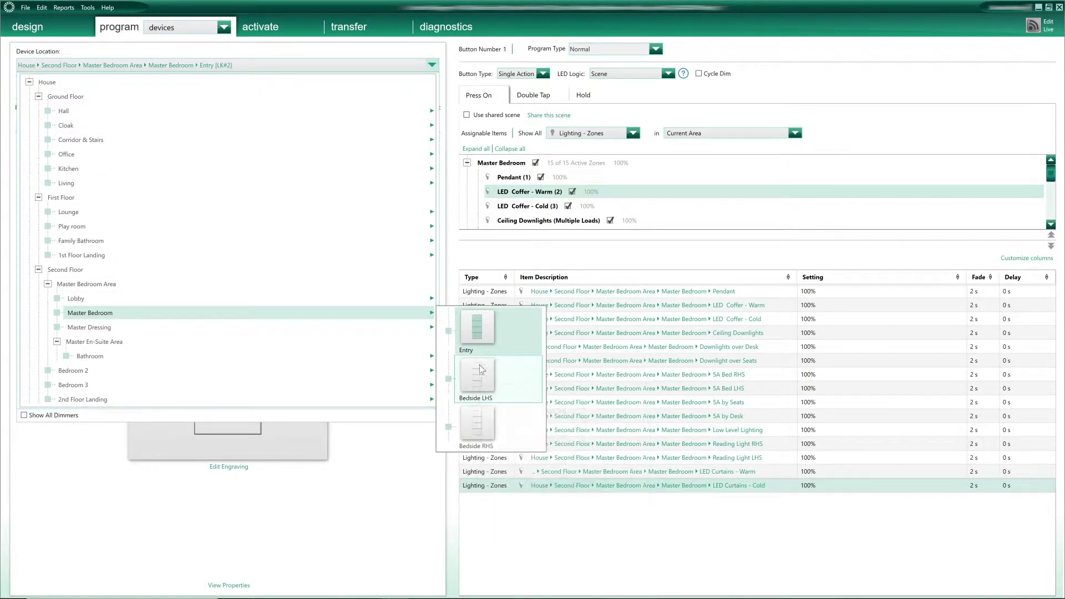
{"action": "left_click", "coordinate": [477, 379]}
{"action": "left_click", "coordinate": [241, 302]}
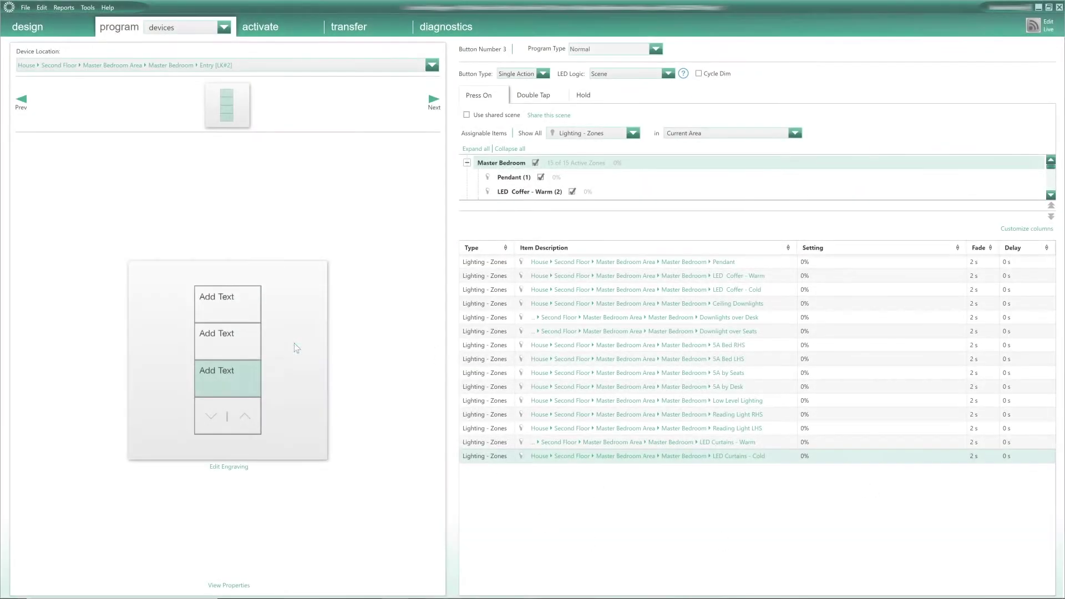
{"action": "right_click", "coordinate": [294, 343]}
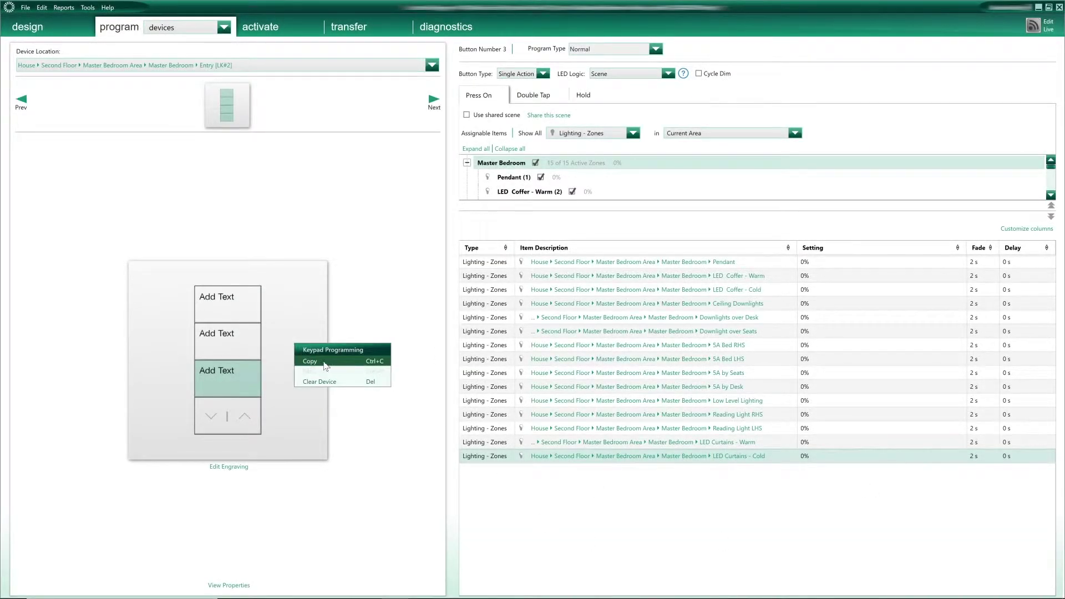
{"action": "left_click", "coordinate": [310, 364]}
Step: Paste the copied programming onto the Master Bedroom Bedside LHS keypad
{"action": "left_click", "coordinate": [414, 67]}
{"action": "left_click", "coordinate": [399, 316]}
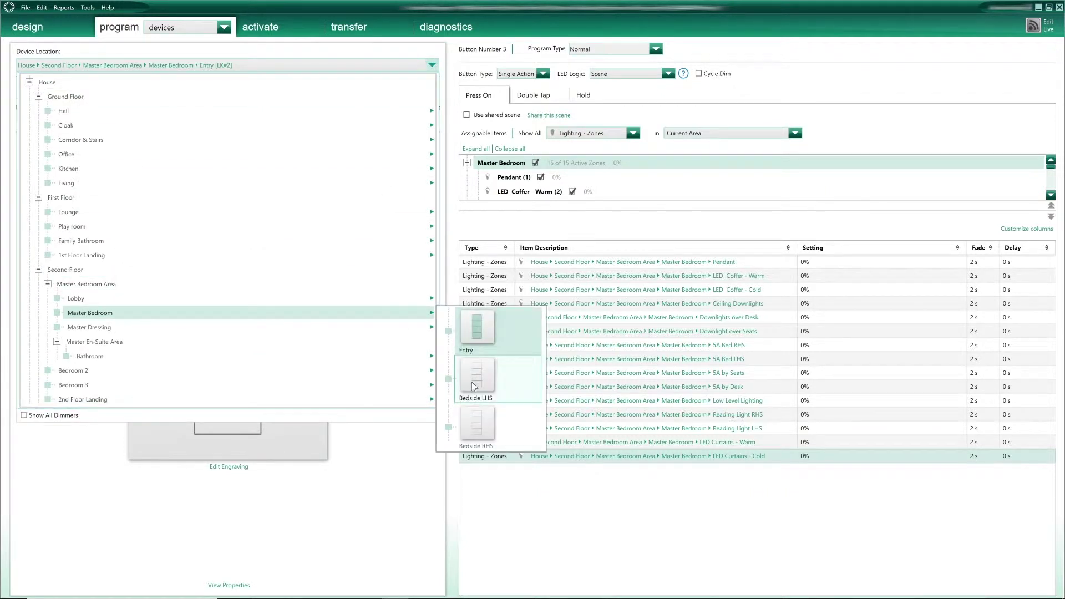
{"action": "left_click", "coordinate": [481, 381]}
{"action": "right_click", "coordinate": [293, 326]}
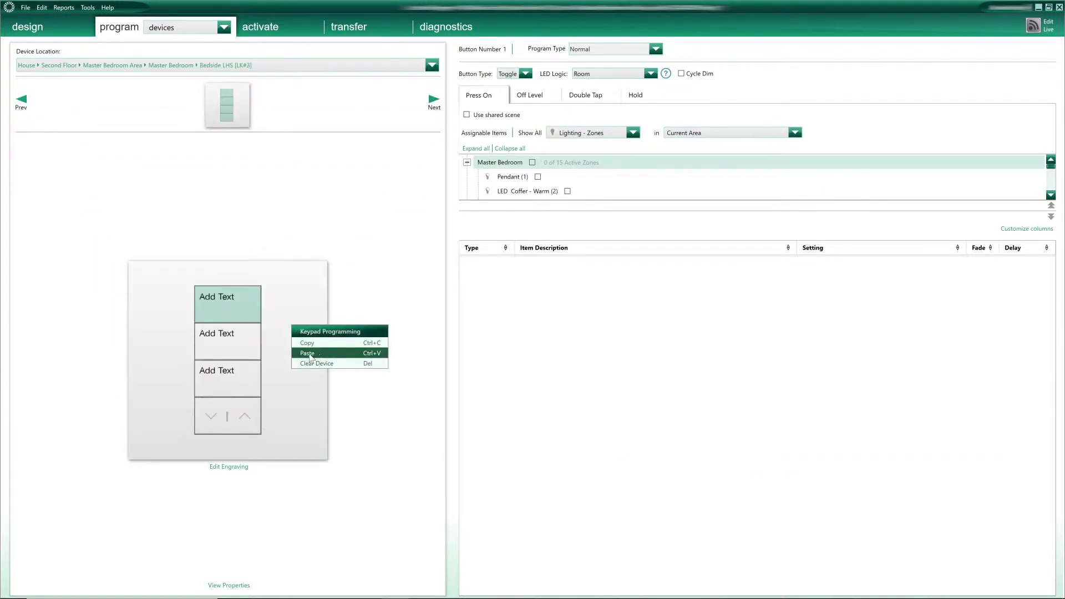
{"action": "left_click", "coordinate": [309, 354]}
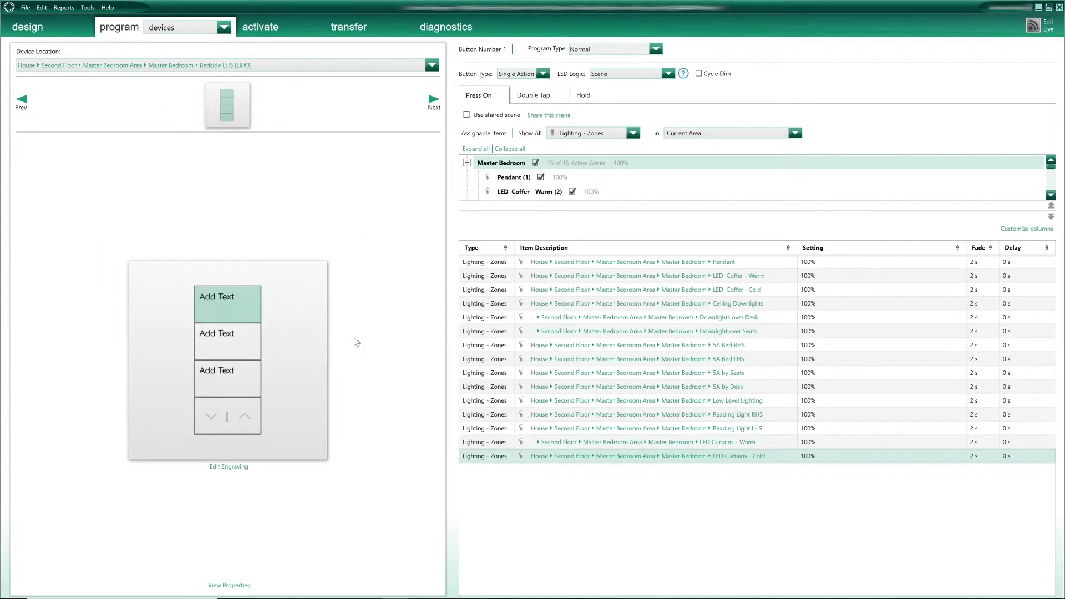
Step: Review the second and third button scenes, then return to the Entry keypad
{"action": "left_click", "coordinate": [233, 340]}
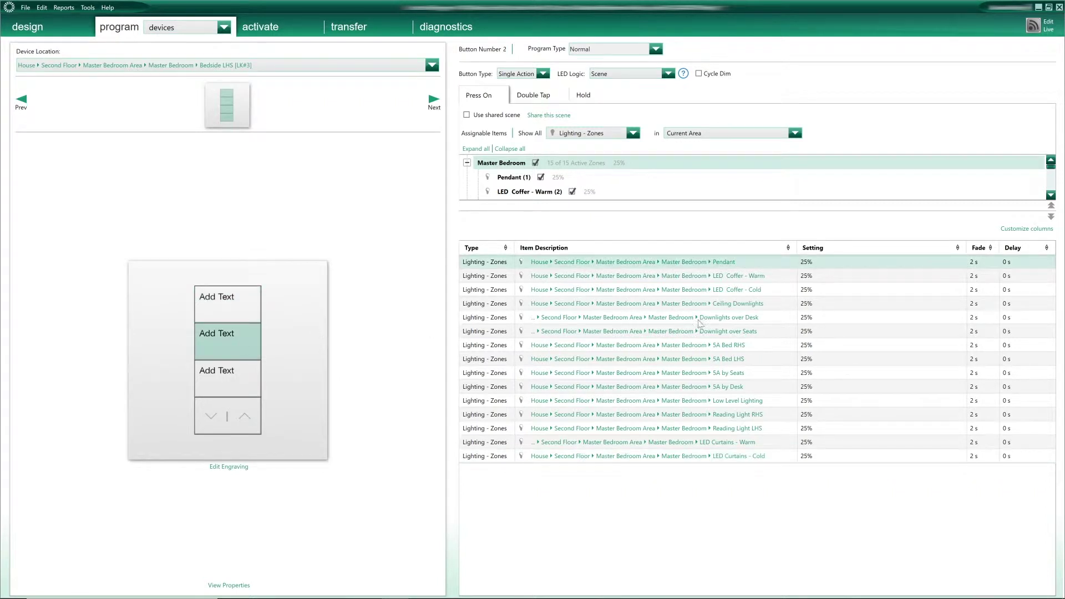
{"action": "left_click", "coordinate": [246, 383]}
{"action": "left_click", "coordinate": [252, 306]}
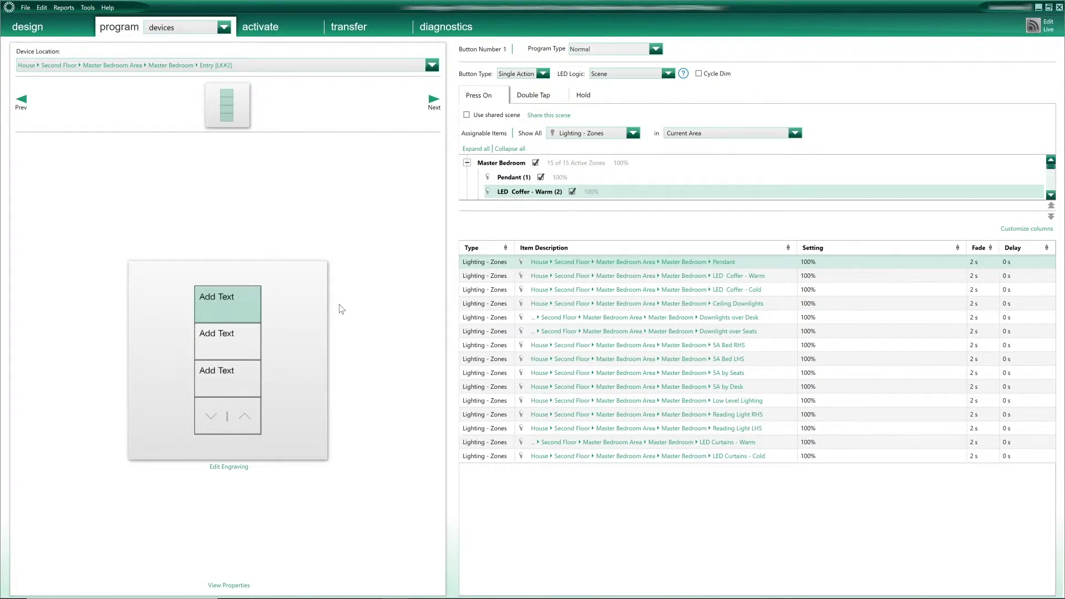
Step: Set every Master Bedroom zone on the Entry keypad's button 1 to 75%
{"action": "left_click", "coordinate": [583, 162]}
{"action": "left_click", "coordinate": [629, 162]}
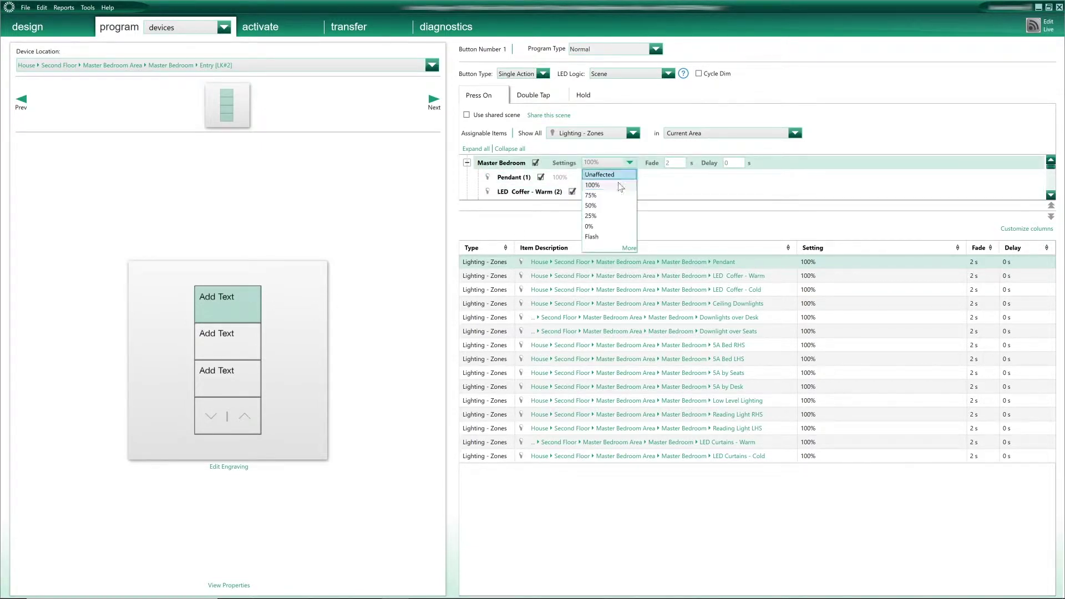
{"action": "left_click", "coordinate": [593, 196]}
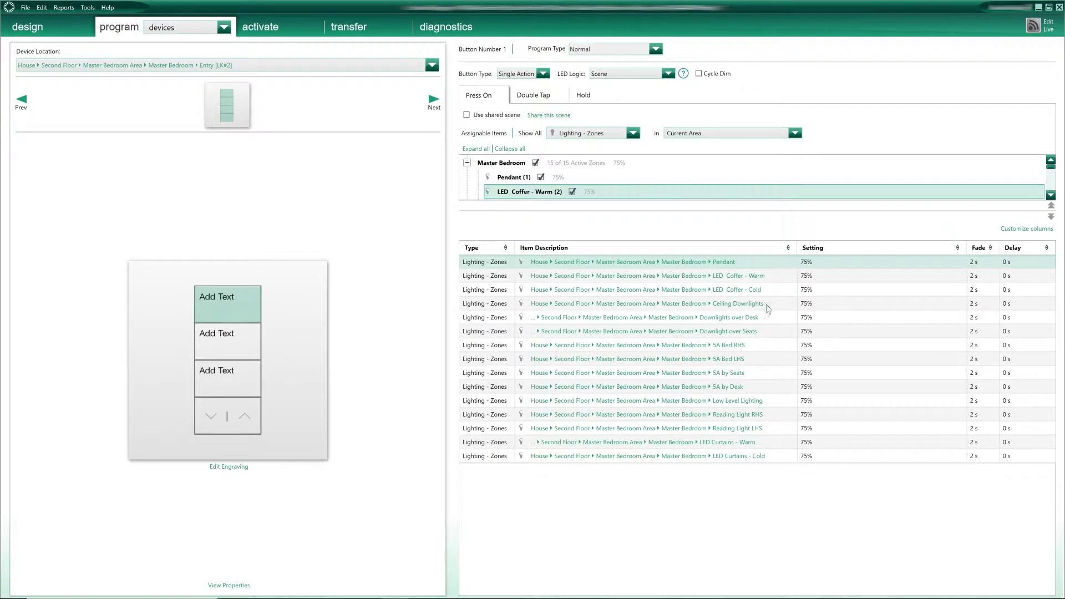
Step: Copy the Entry keypad's programming and paste it over the Bedside LHS keypad
{"action": "right_click", "coordinate": [291, 329]}
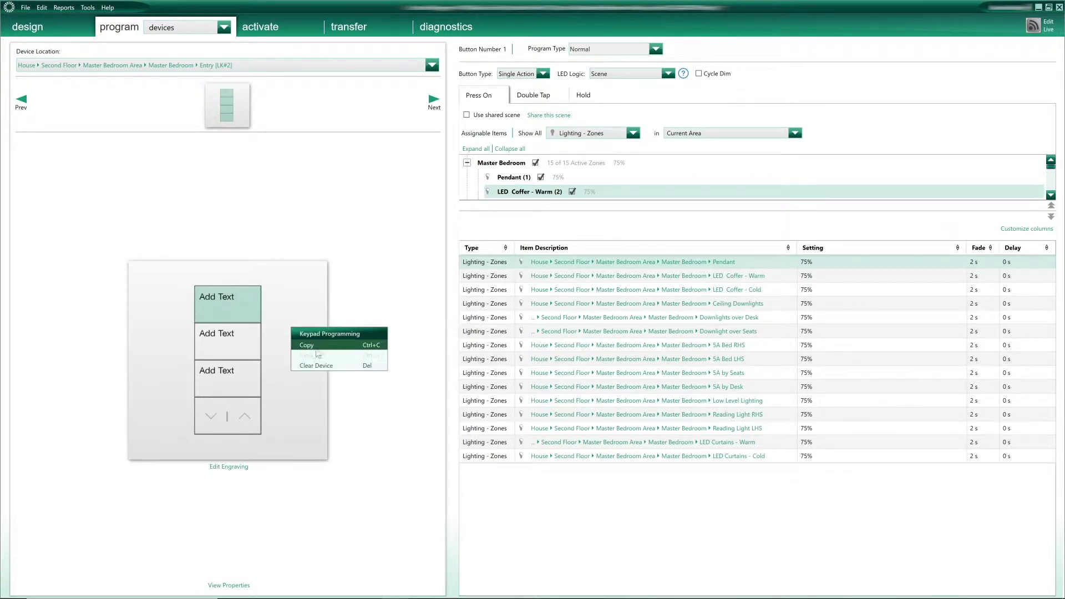
{"action": "left_click", "coordinate": [314, 346]}
{"action": "left_click", "coordinate": [408, 67]}
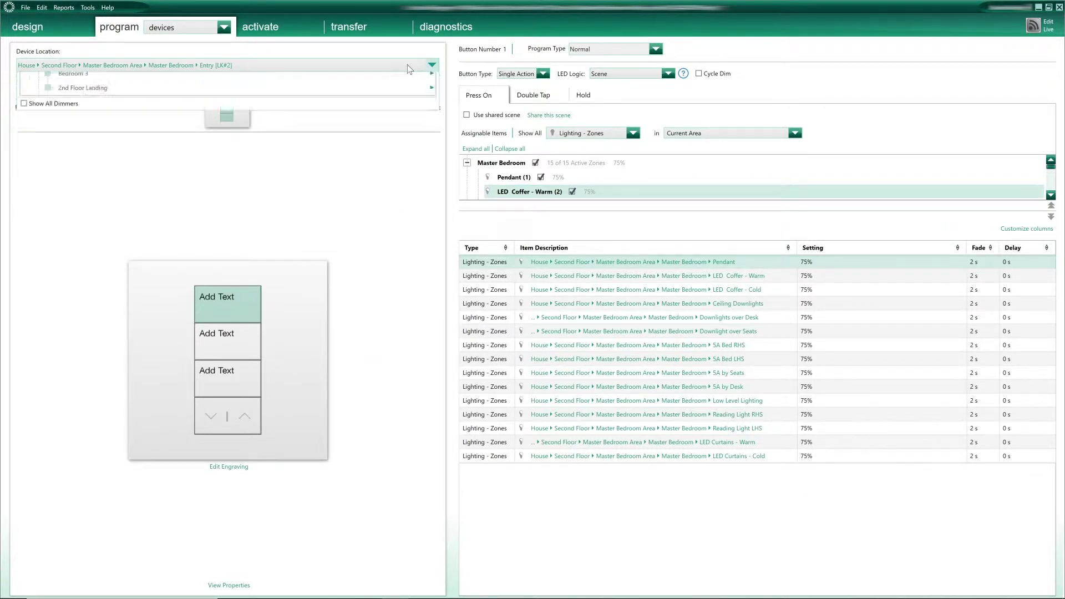
{"action": "left_click", "coordinate": [431, 313]}
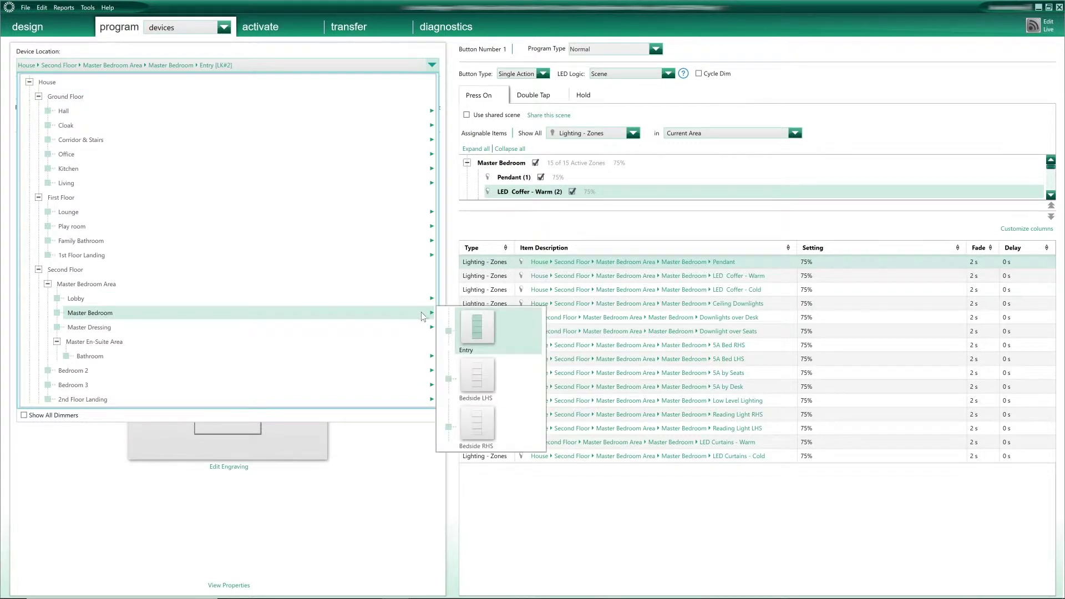
{"action": "left_click", "coordinate": [480, 377]}
{"action": "right_click", "coordinate": [295, 298]}
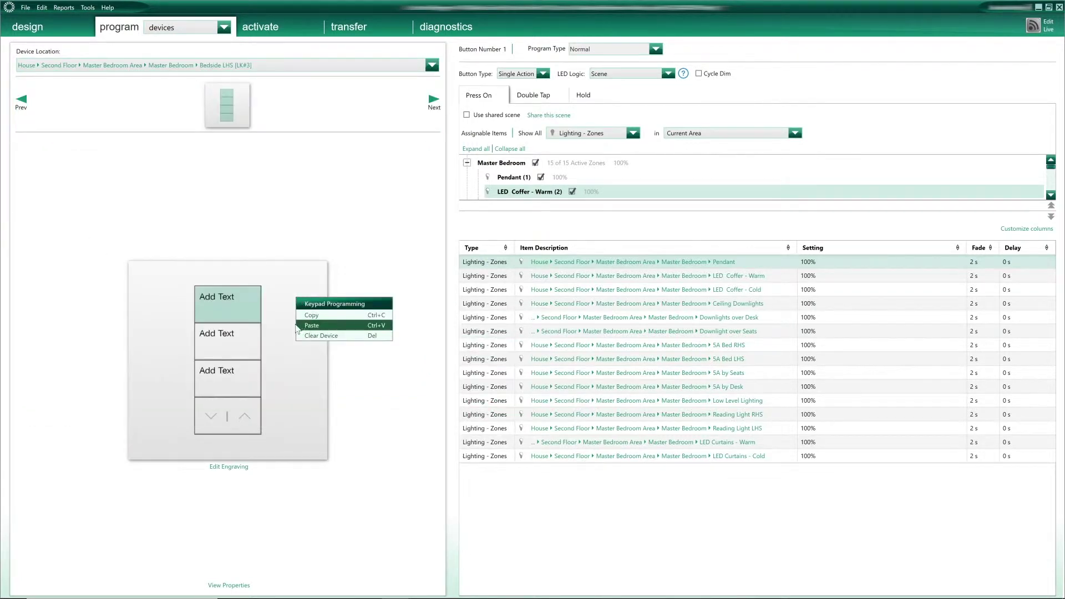
{"action": "left_click", "coordinate": [316, 325]}
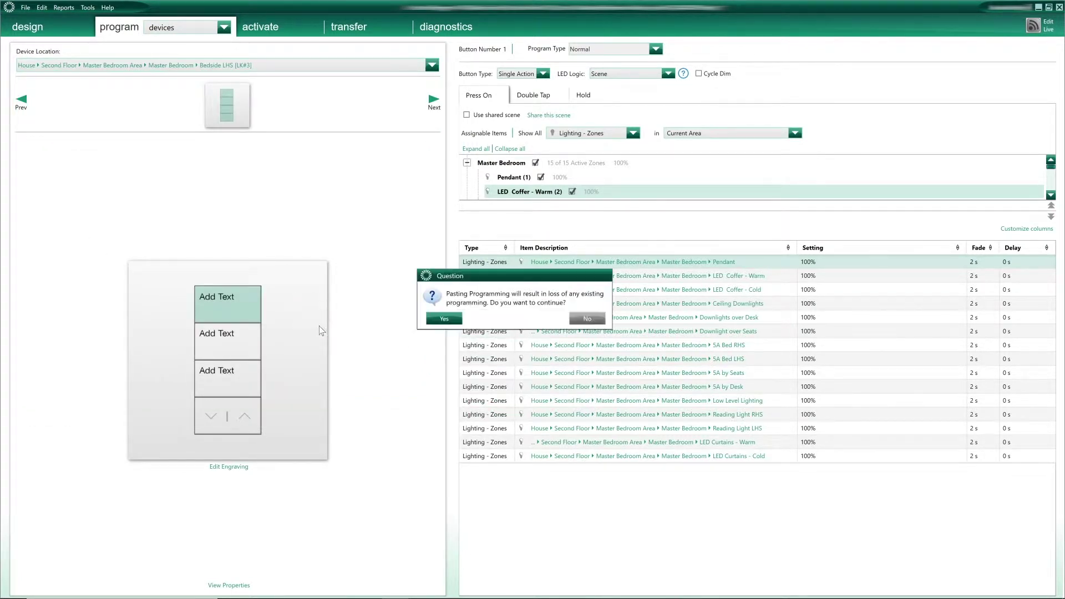
{"action": "left_click", "coordinate": [448, 320]}
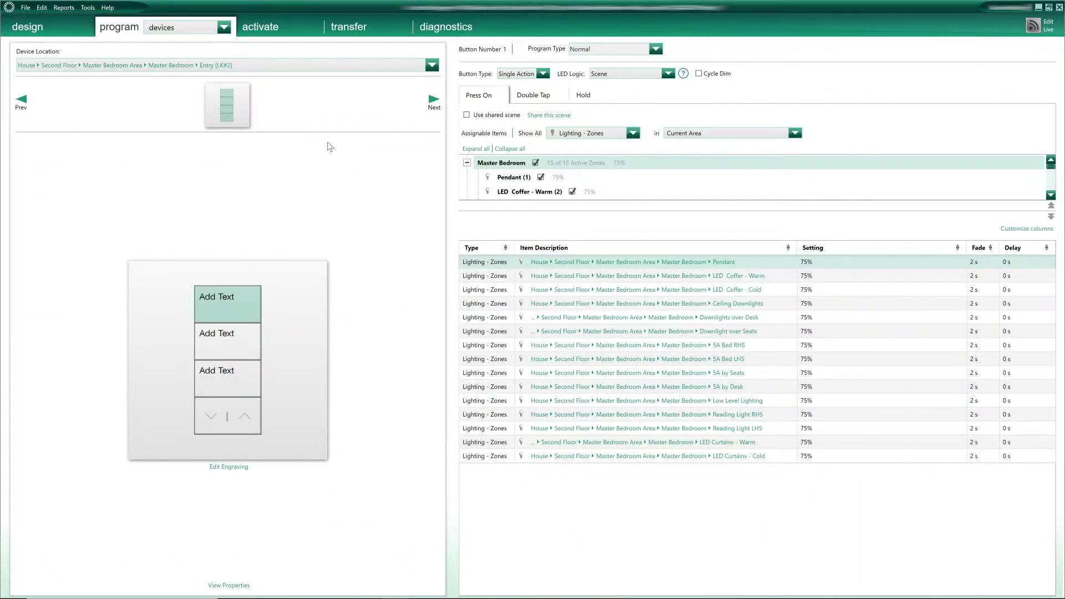
{"action": "left_click", "coordinate": [222, 27]}
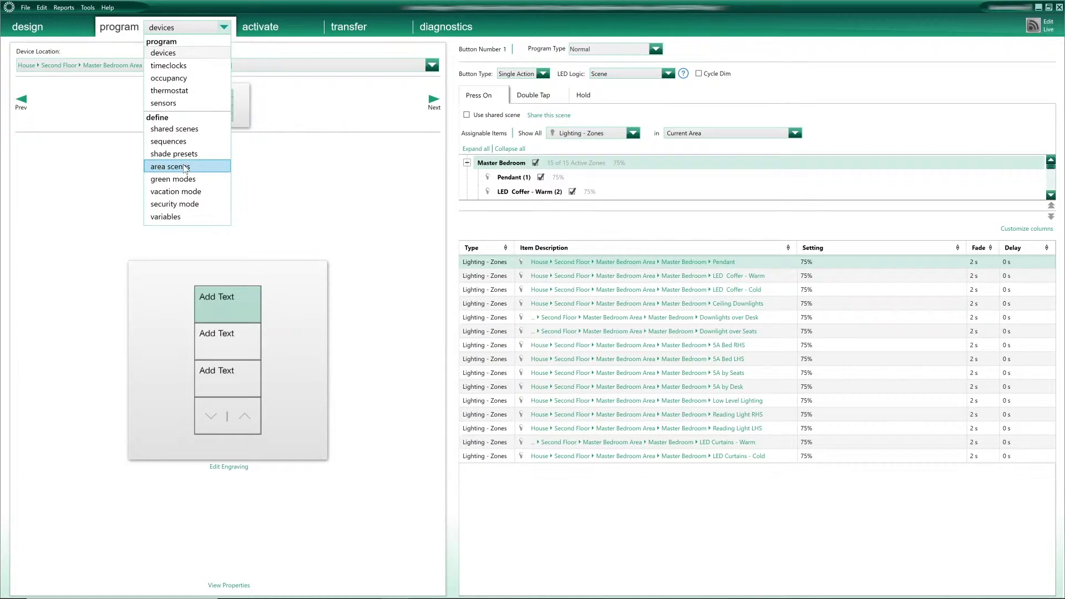
{"action": "left_click", "coordinate": [170, 167]}
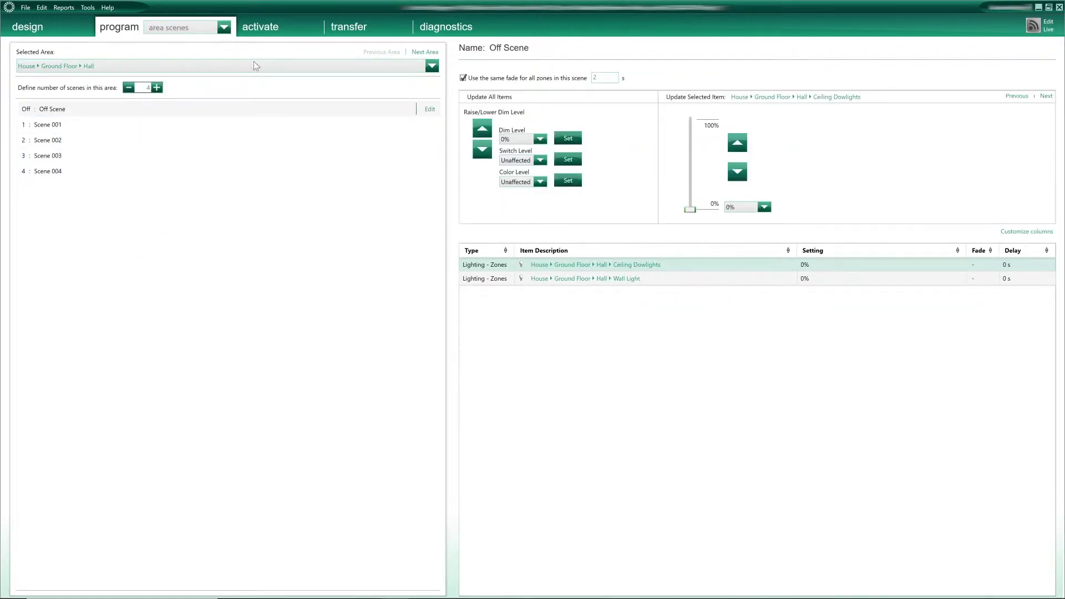
{"action": "left_click", "coordinate": [253, 66]}
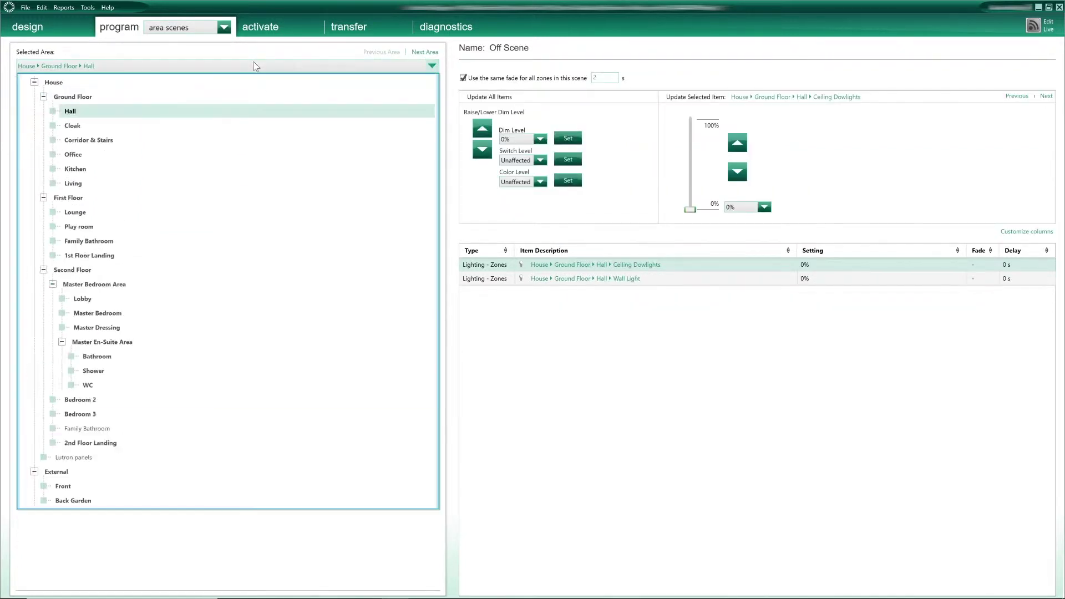
{"action": "left_click", "coordinate": [107, 314]}
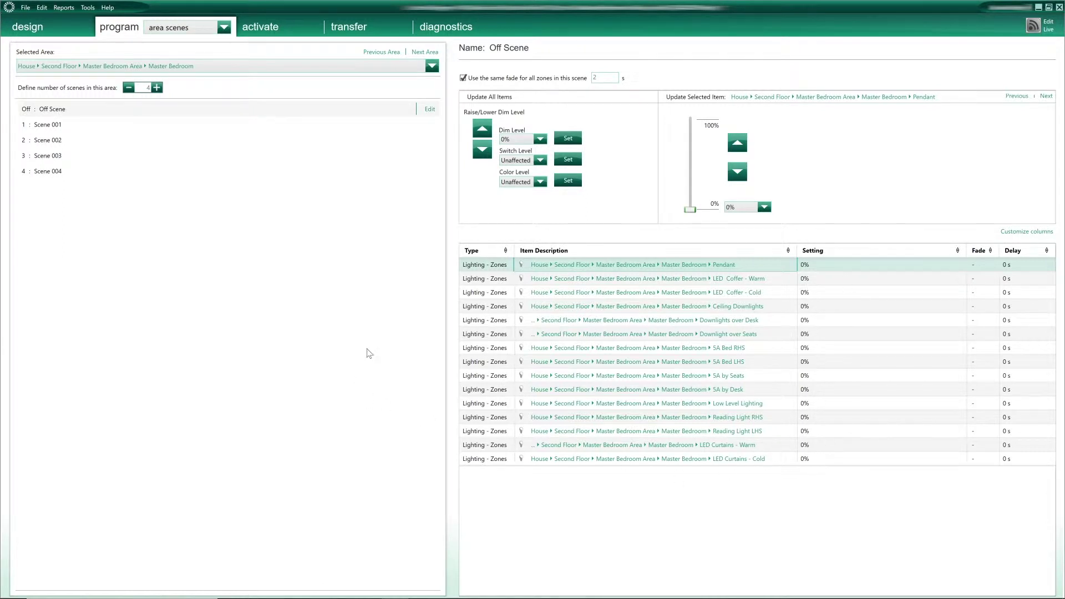
{"action": "left_click", "coordinate": [347, 66]}
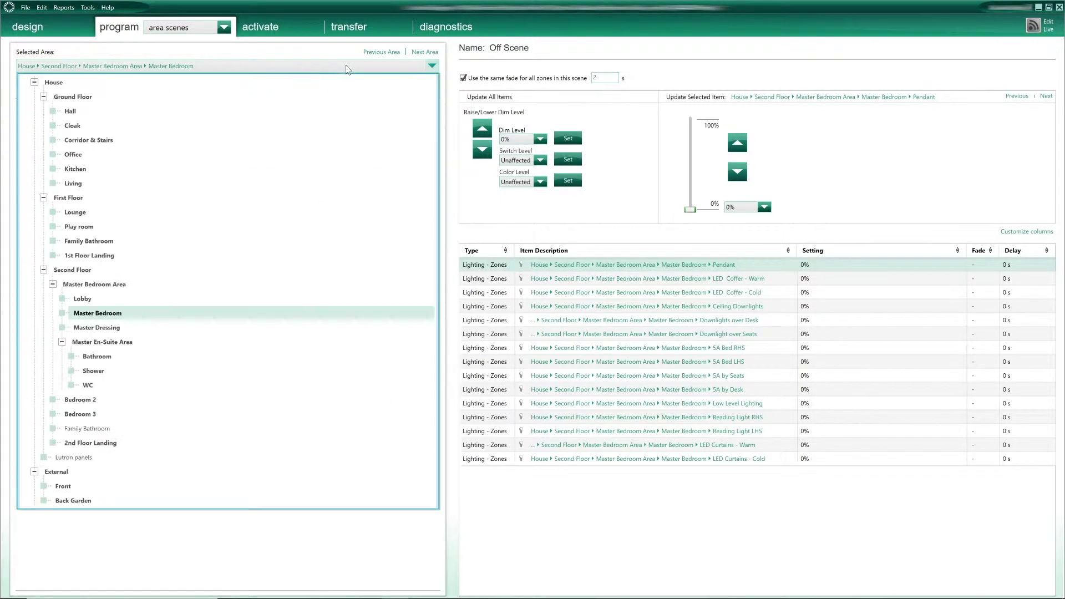
{"action": "left_click", "coordinate": [244, 498]}
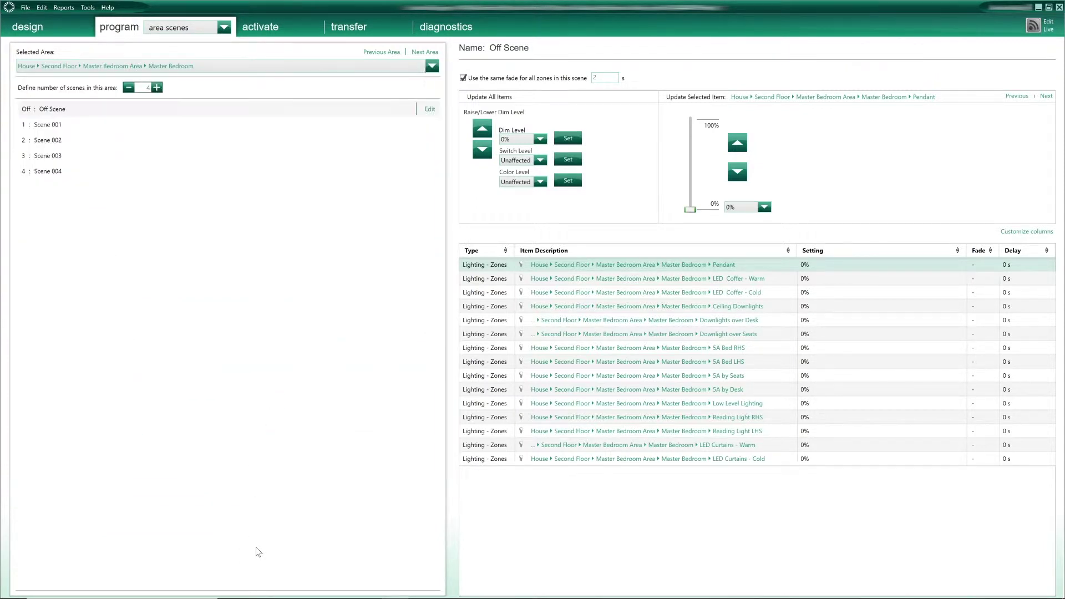
{"action": "left_click", "coordinate": [57, 125]}
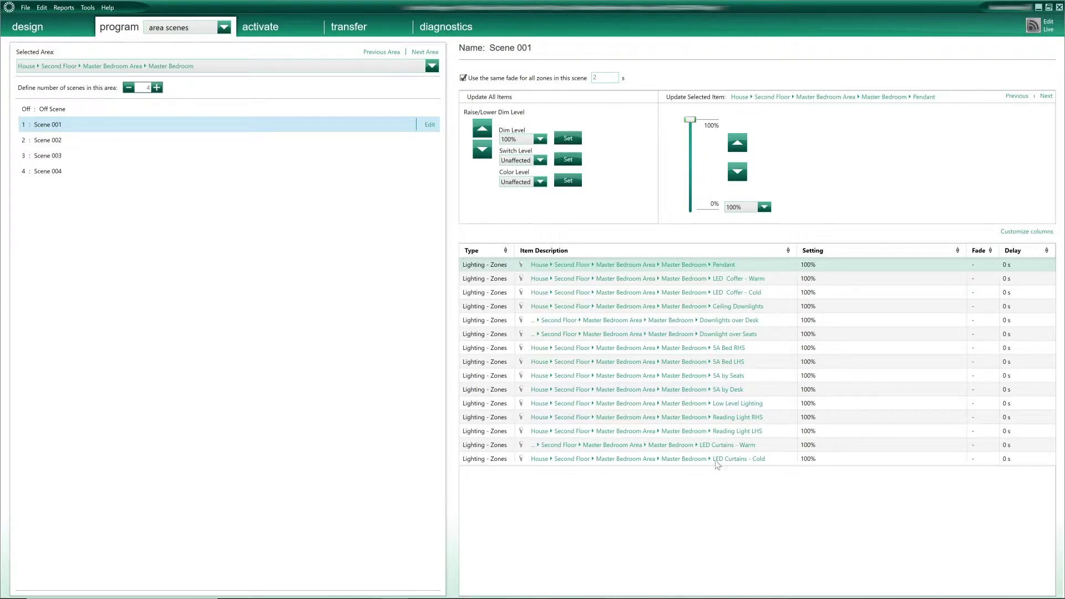
{"action": "left_click", "coordinate": [39, 143]}
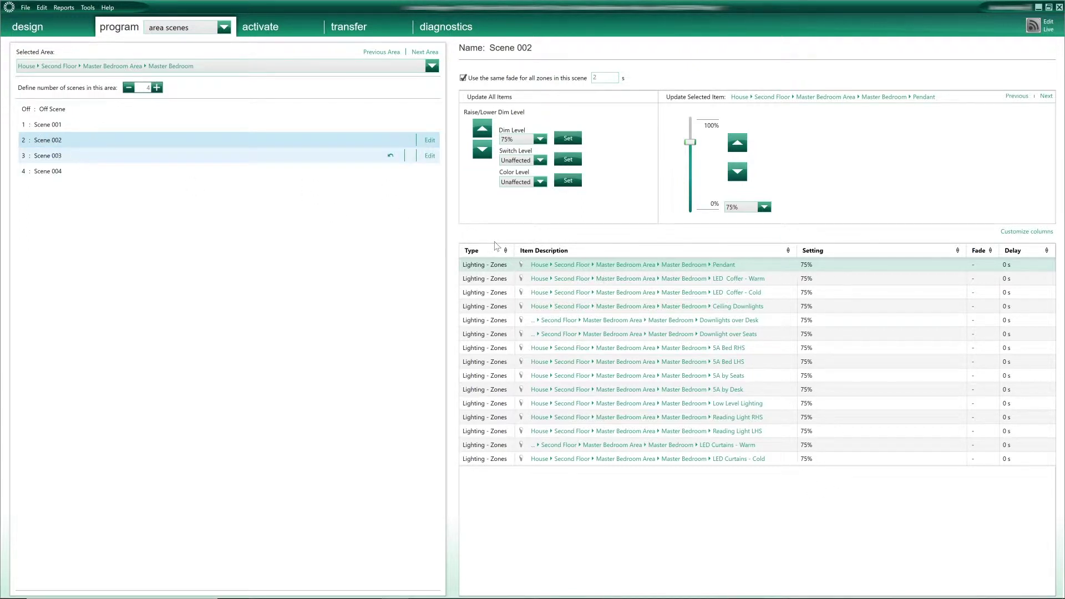
{"action": "left_click", "coordinate": [56, 155]}
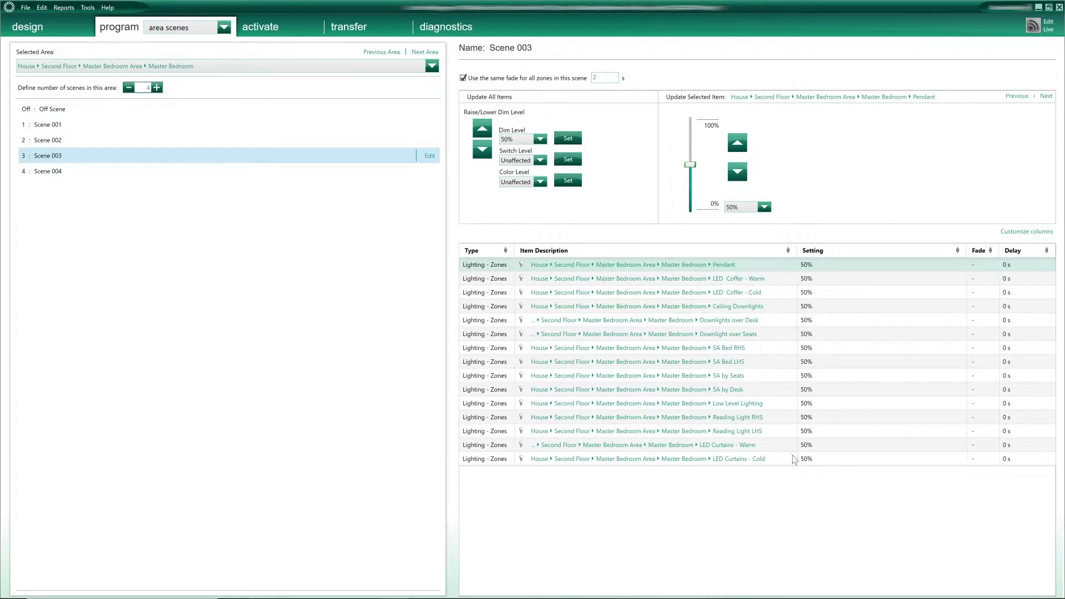
{"action": "left_click", "coordinate": [58, 172]}
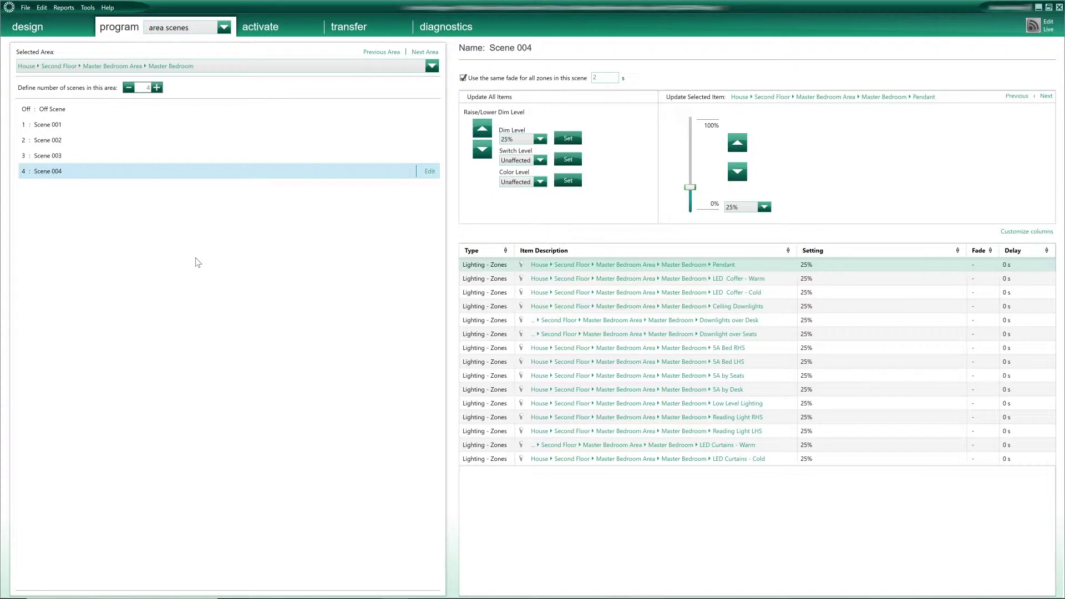
{"action": "left_click", "coordinate": [49, 109]}
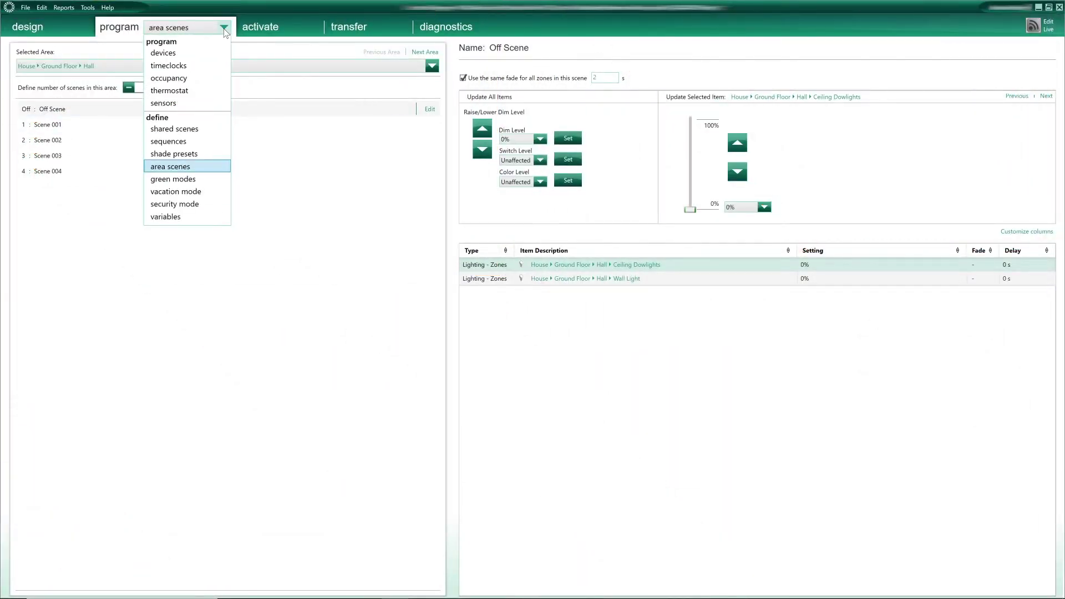
Step: Assign Lighting - Areas to the top button and have it call Master Bedroom Scene 002
{"action": "left_click", "coordinate": [164, 53]}
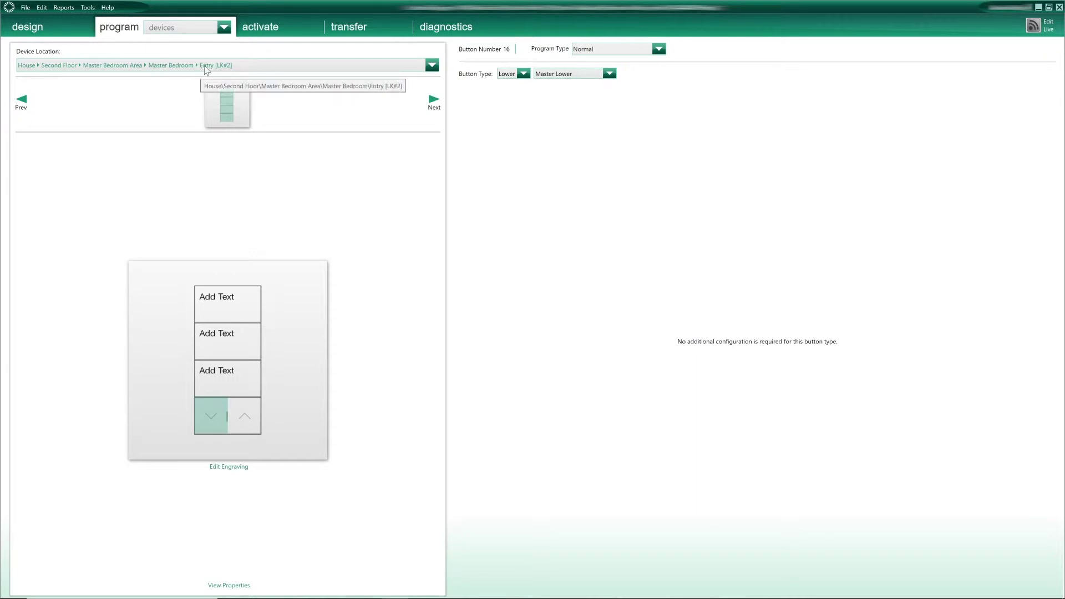
{"action": "left_click", "coordinate": [230, 302]}
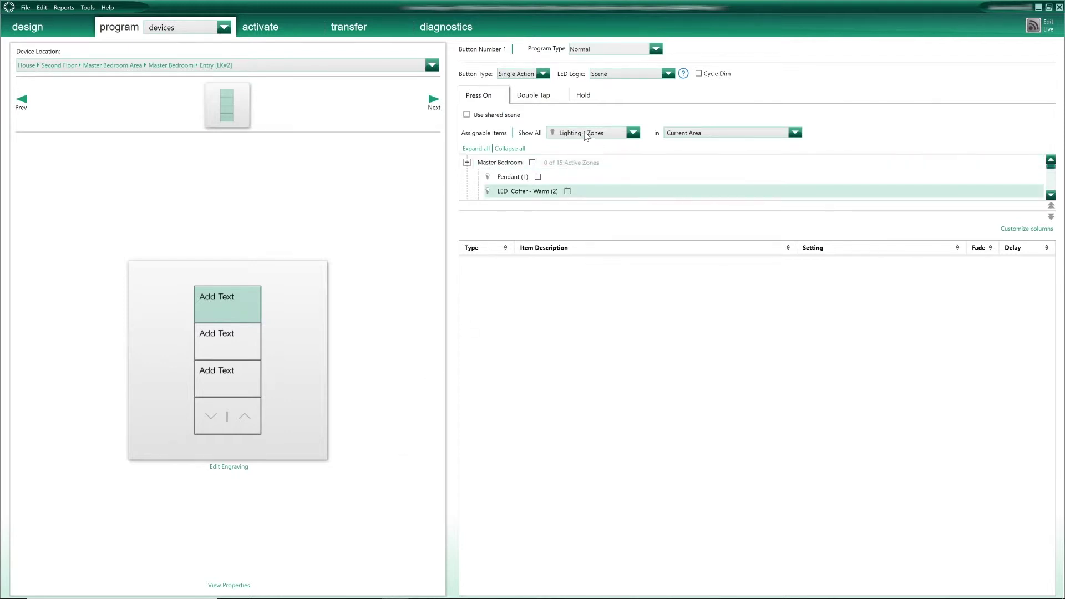
{"action": "left_click", "coordinate": [603, 136]}
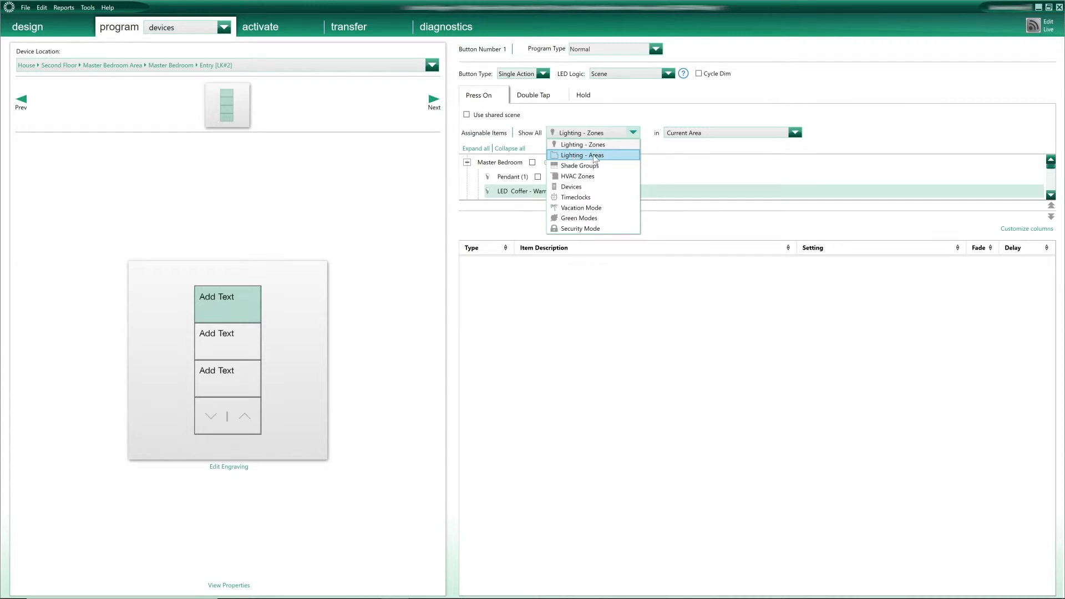
{"action": "left_click", "coordinate": [594, 156]}
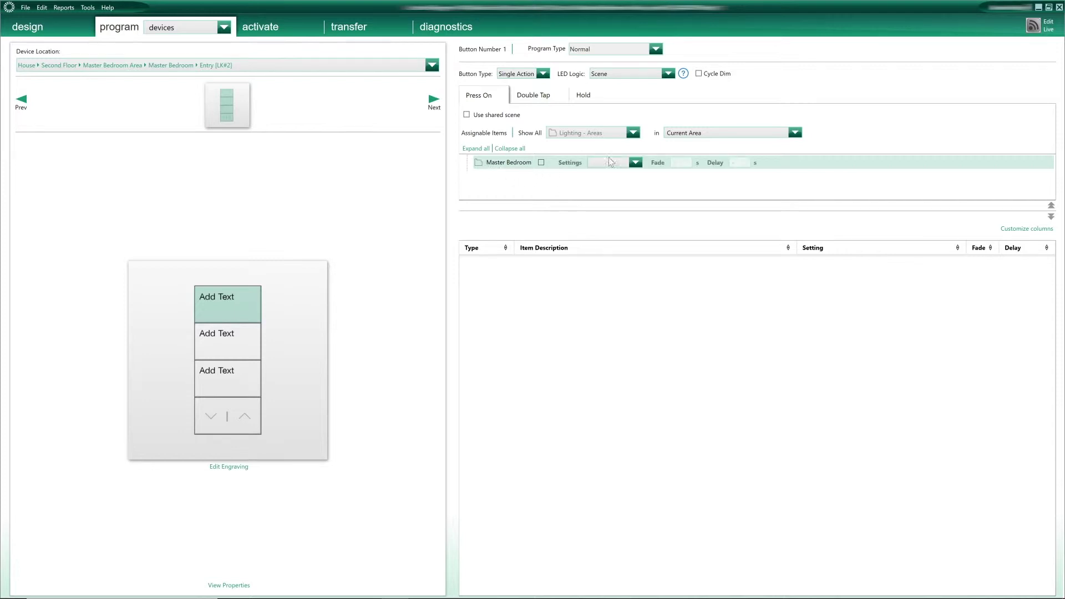
{"action": "left_click", "coordinate": [636, 163]}
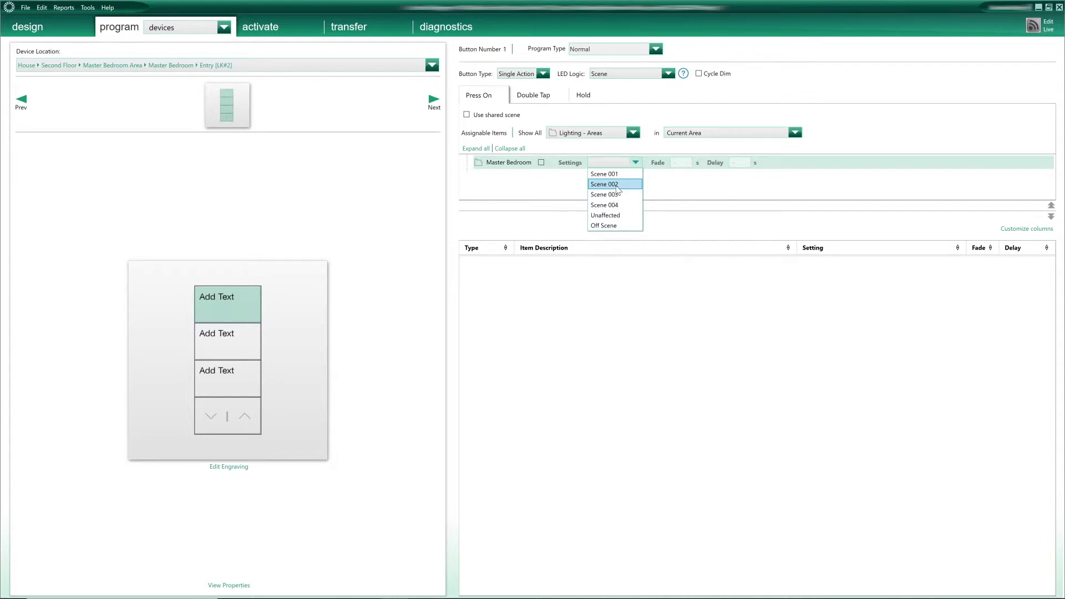
{"action": "left_click", "coordinate": [615, 185]}
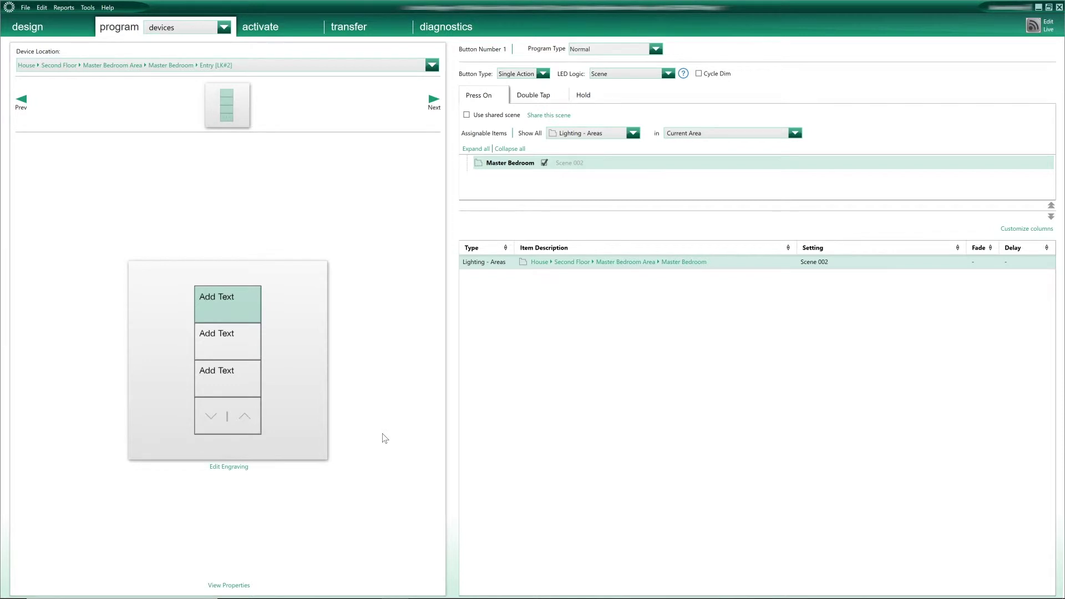
{"action": "left_click", "coordinate": [601, 163]}
{"action": "left_click", "coordinate": [617, 164]}
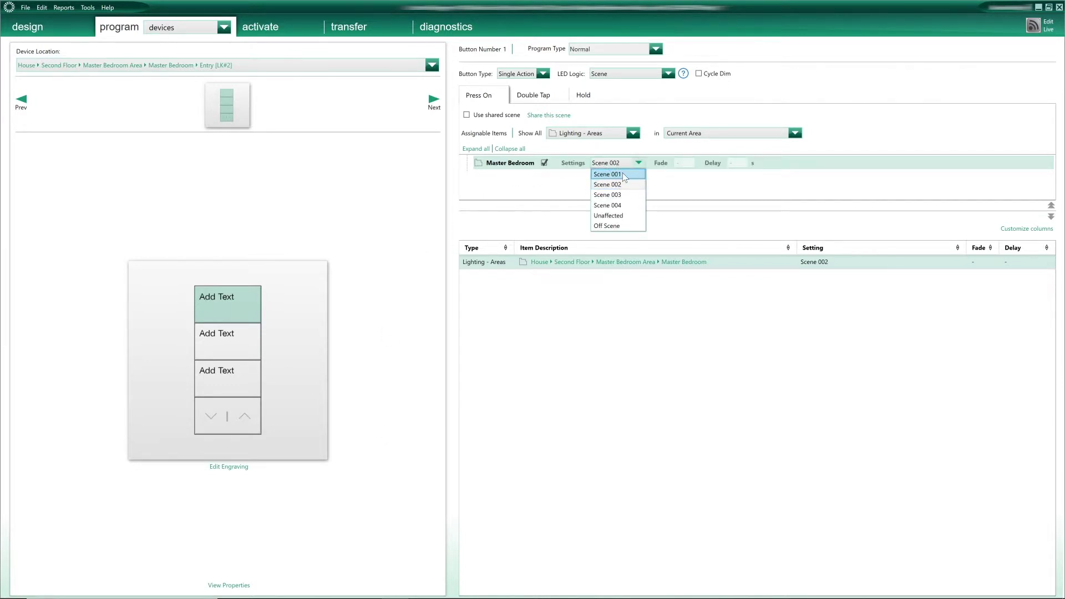
{"action": "left_click", "coordinate": [230, 339]}
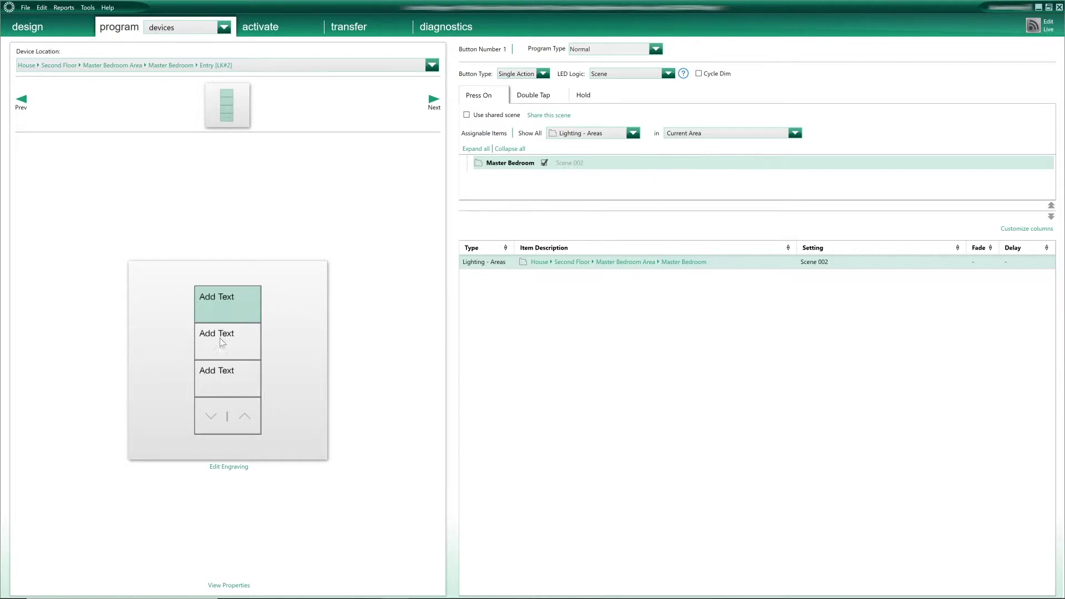
Step: Have the second button call Scene 004 and the third button the Off Scene
{"action": "left_click", "coordinate": [232, 342]}
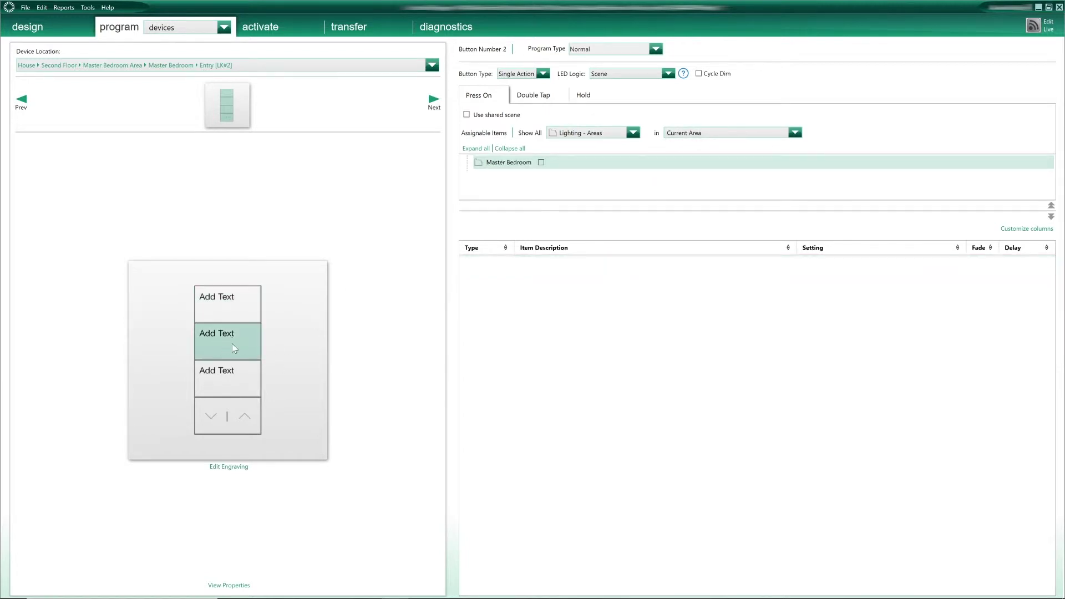
{"action": "left_click", "coordinate": [541, 162]}
{"action": "left_click", "coordinate": [635, 162]}
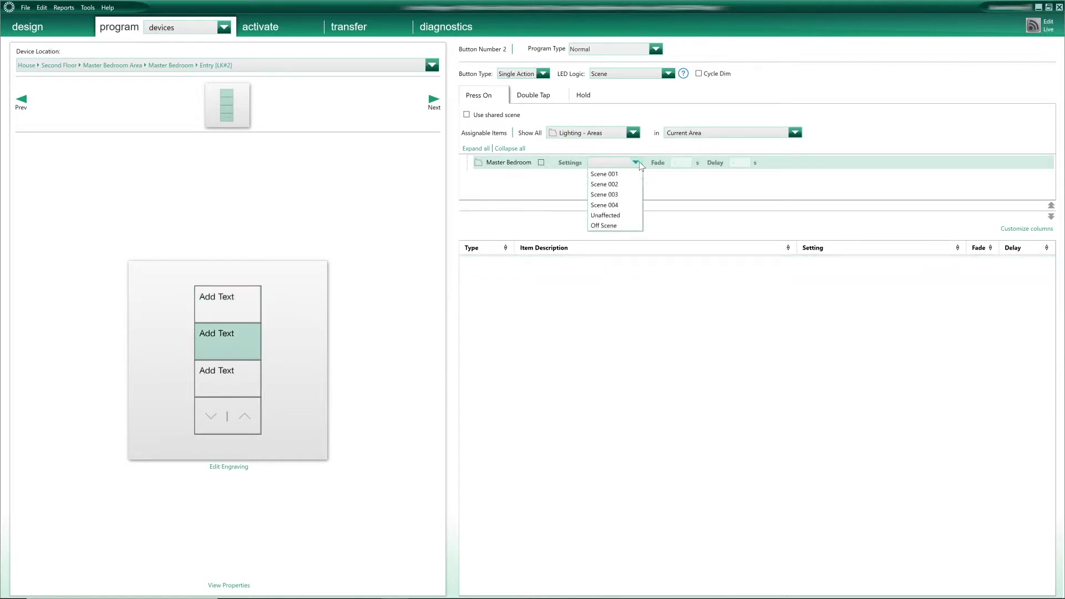
{"action": "left_click", "coordinate": [619, 205]}
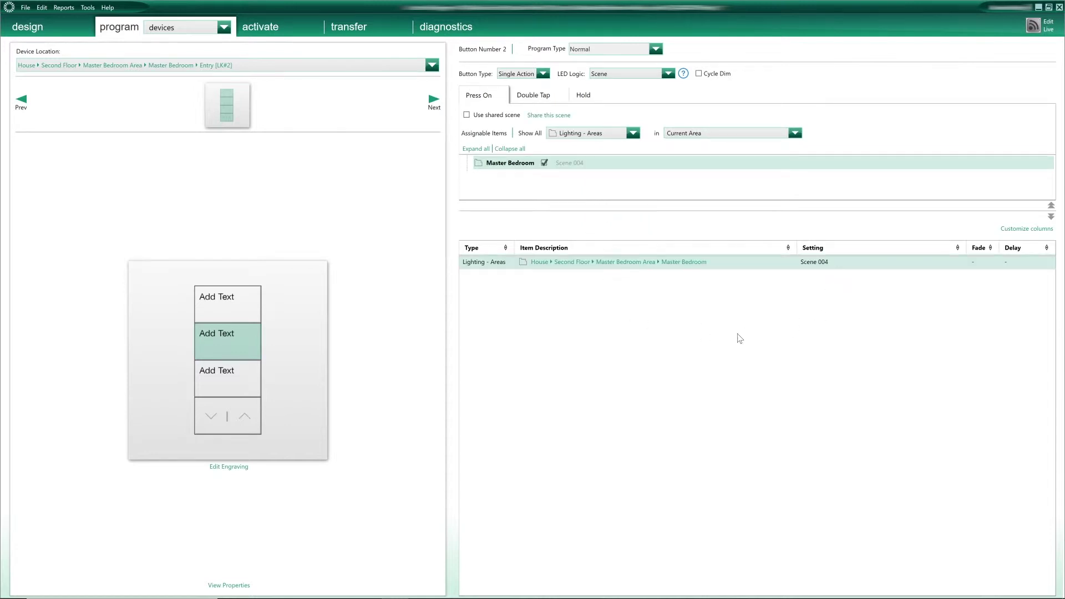
{"action": "left_click", "coordinate": [218, 380]}
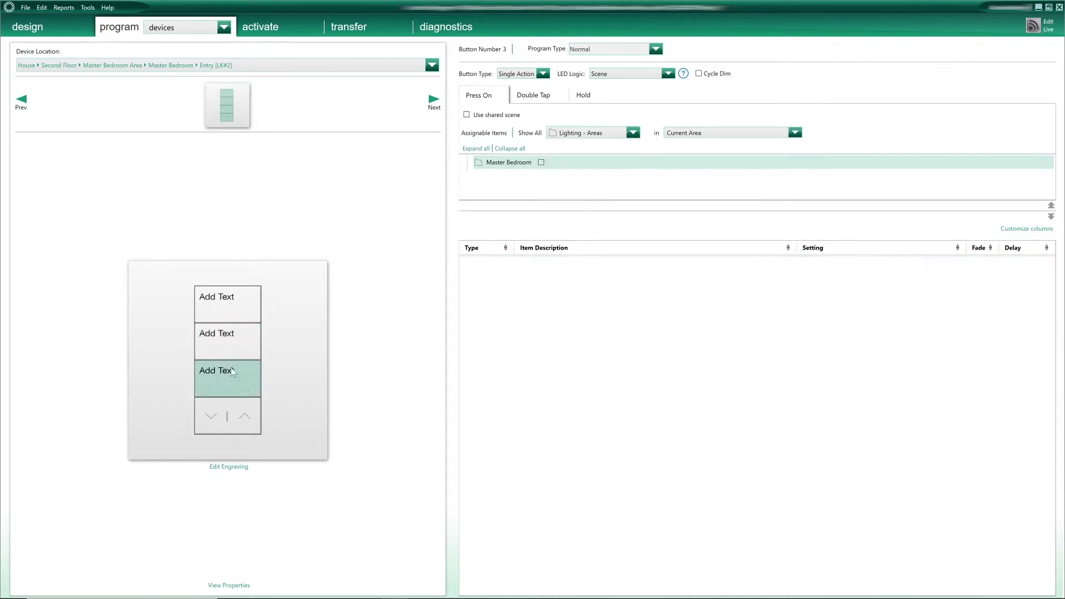
{"action": "left_click", "coordinate": [541, 162]}
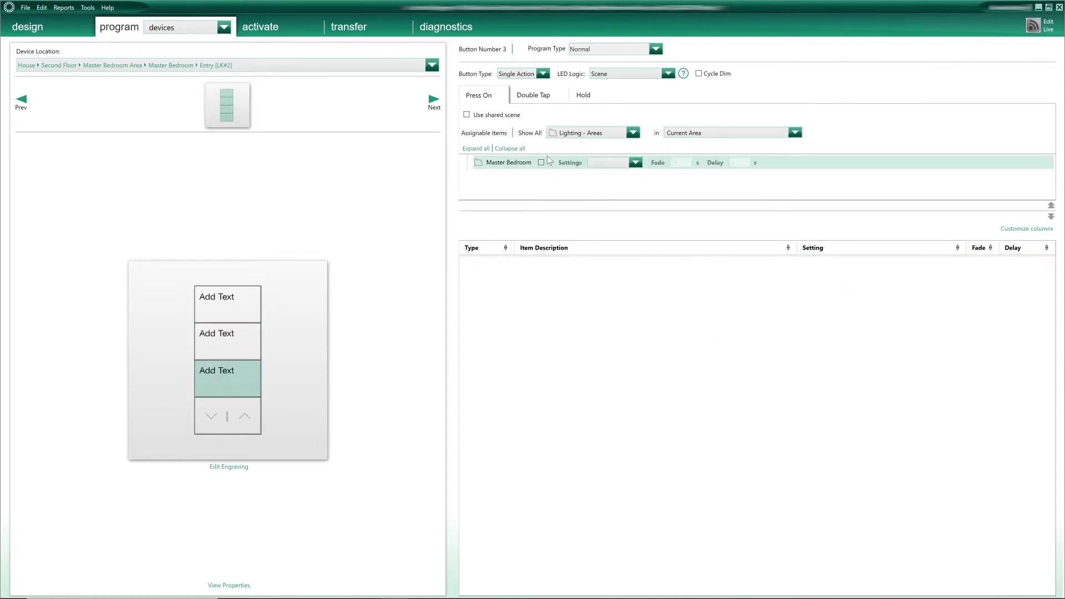
{"action": "left_click", "coordinate": [635, 162]}
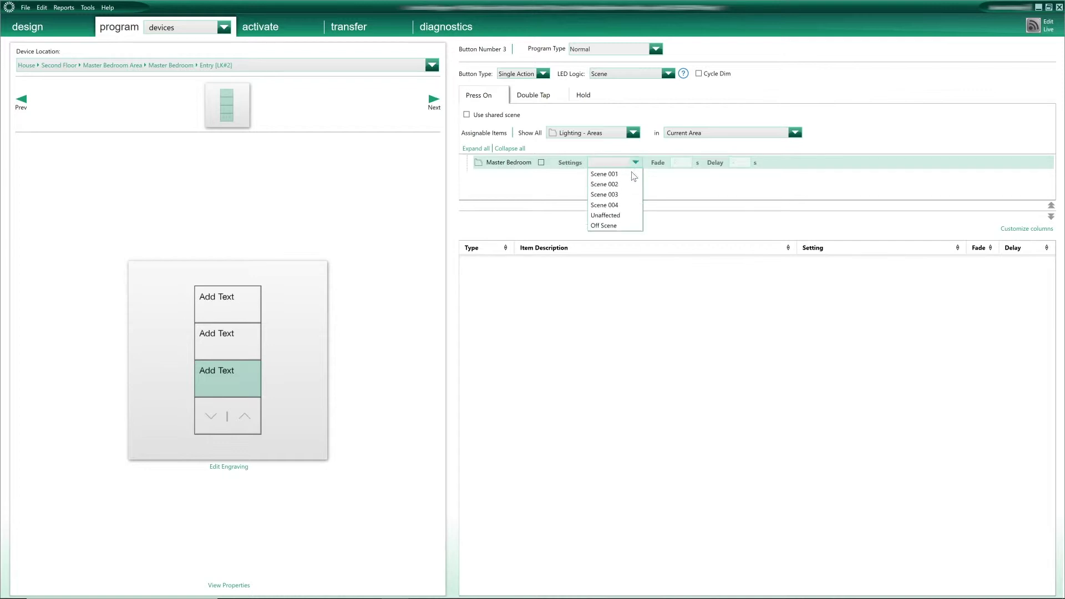
{"action": "left_click", "coordinate": [615, 227]}
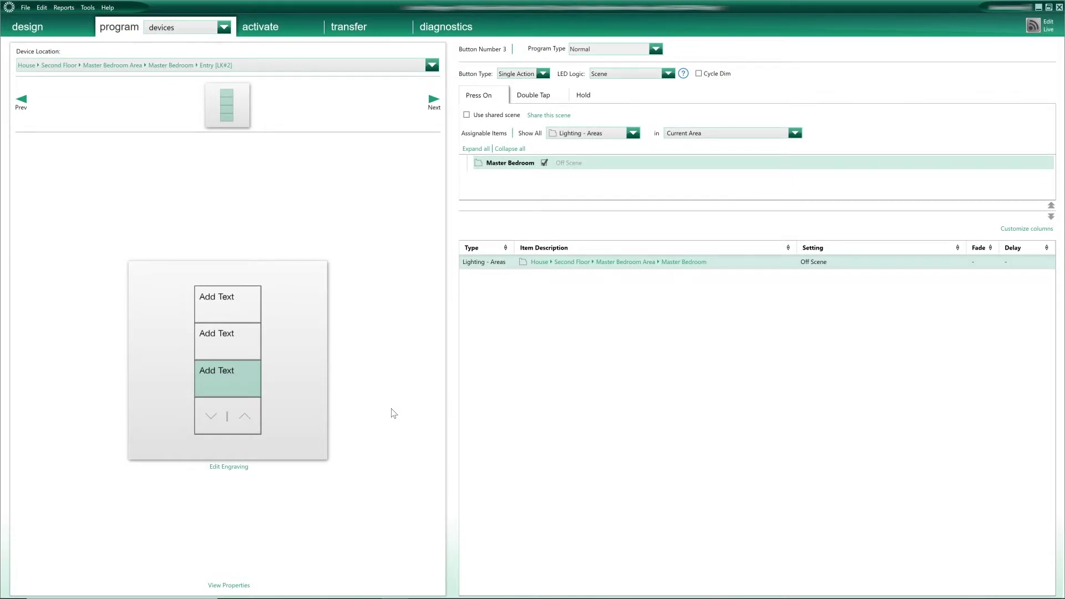
Step: Recheck the top button's scene choices, keeping Scene 002
{"action": "left_click", "coordinate": [245, 307]}
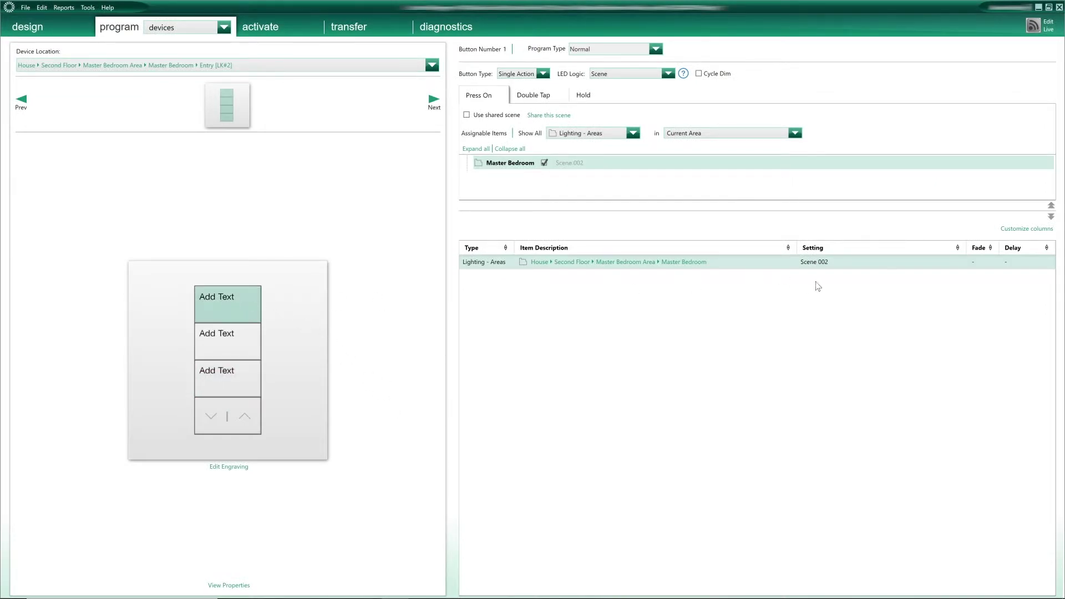
{"action": "left_click", "coordinate": [605, 162]}
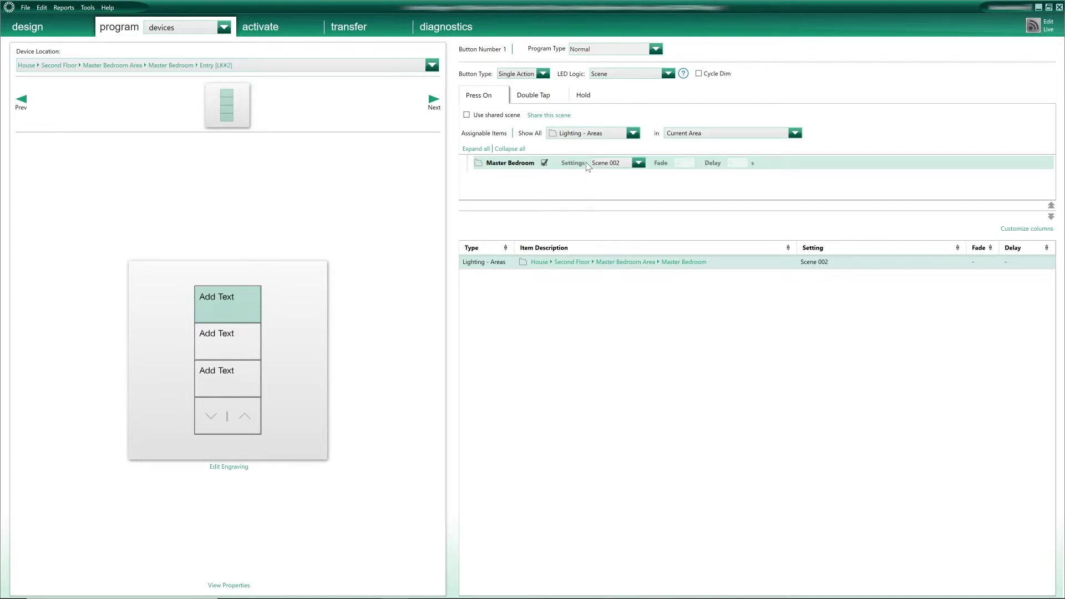
{"action": "left_click", "coordinate": [637, 163]}
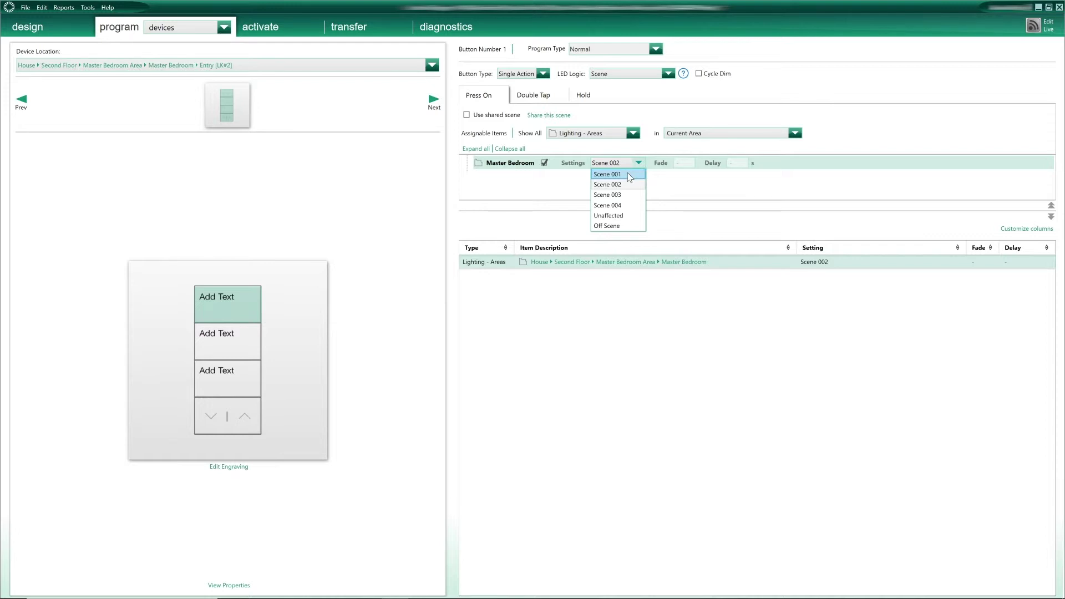
{"action": "left_click", "coordinate": [387, 433]}
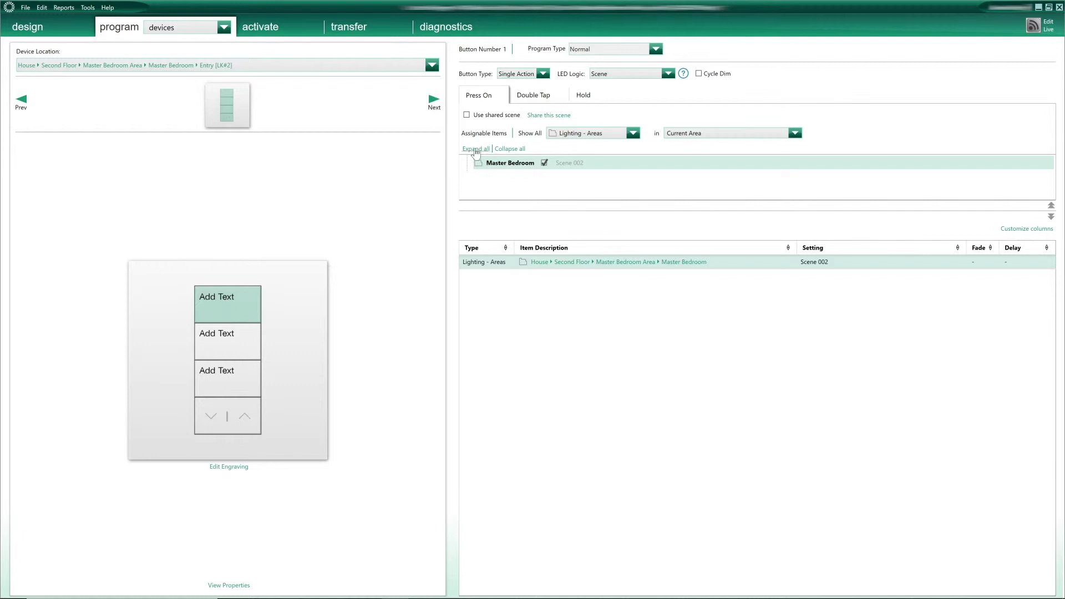
Step: Allow double tap on button 1 and assign it Master Bedroom Scene 001
{"action": "left_click", "coordinate": [533, 96]}
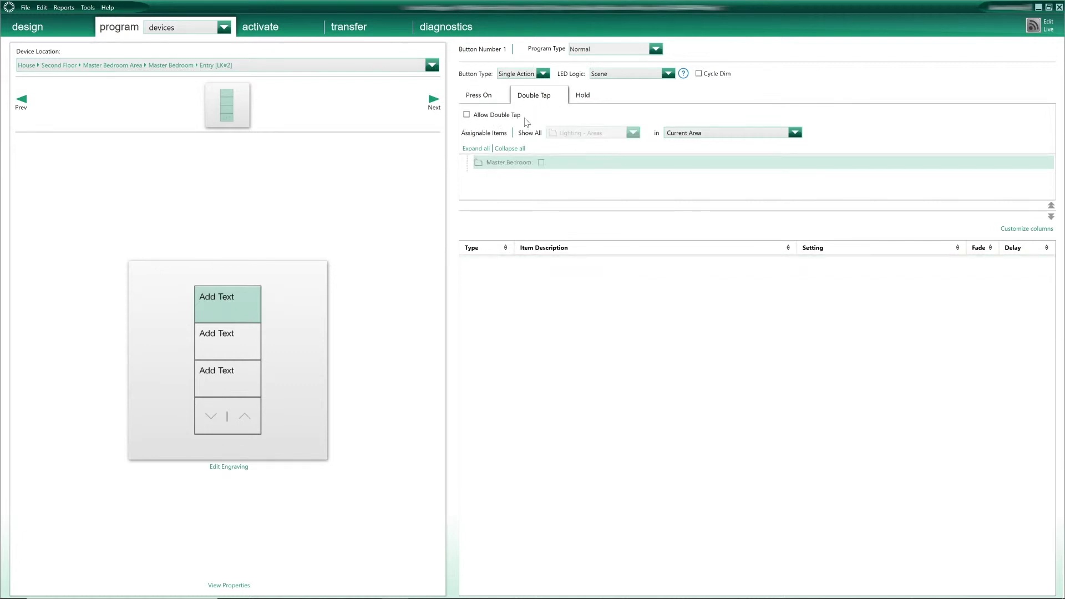
{"action": "left_click", "coordinate": [467, 115]}
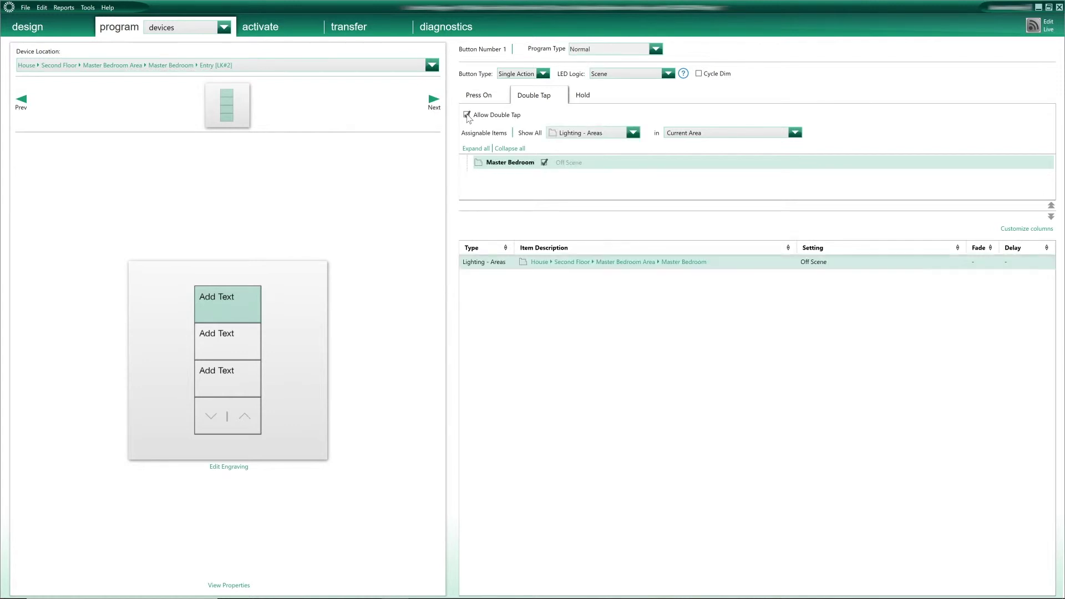
{"action": "left_click", "coordinate": [616, 163]}
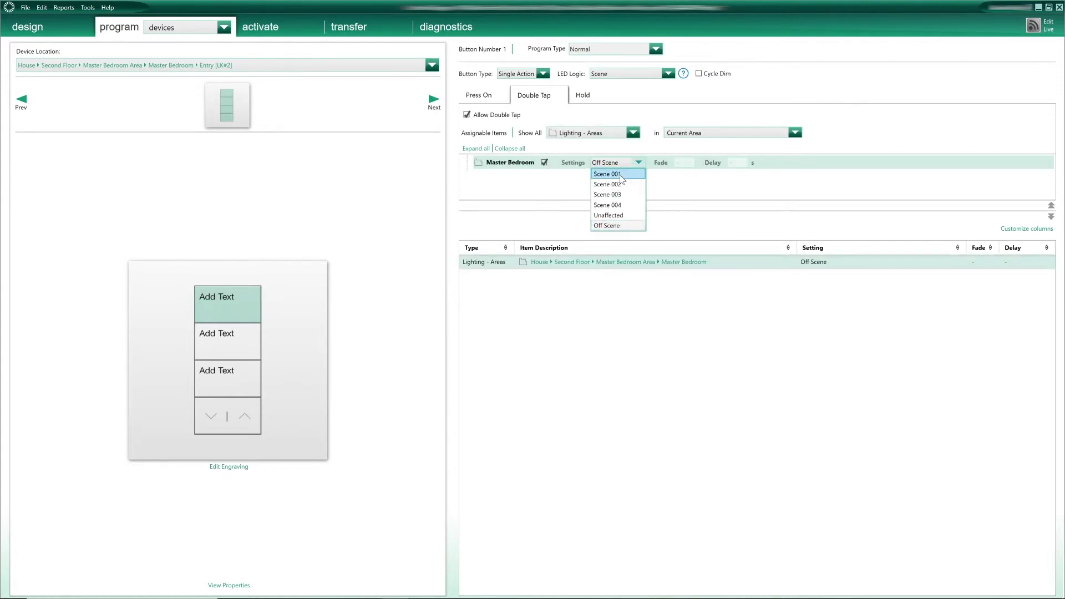
{"action": "left_click", "coordinate": [616, 174]}
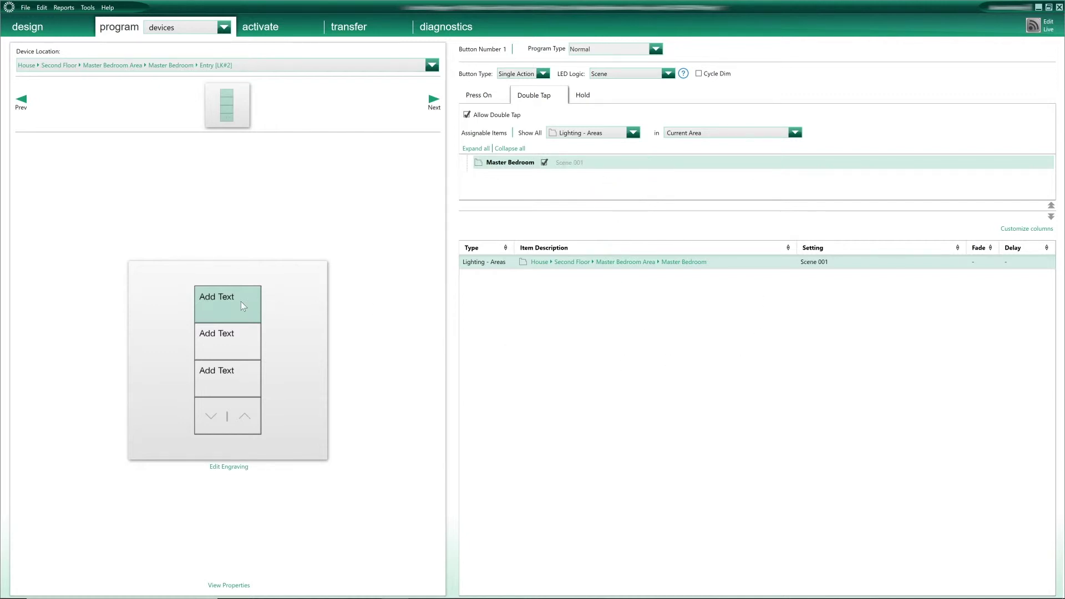
{"action": "left_click", "coordinate": [479, 96]}
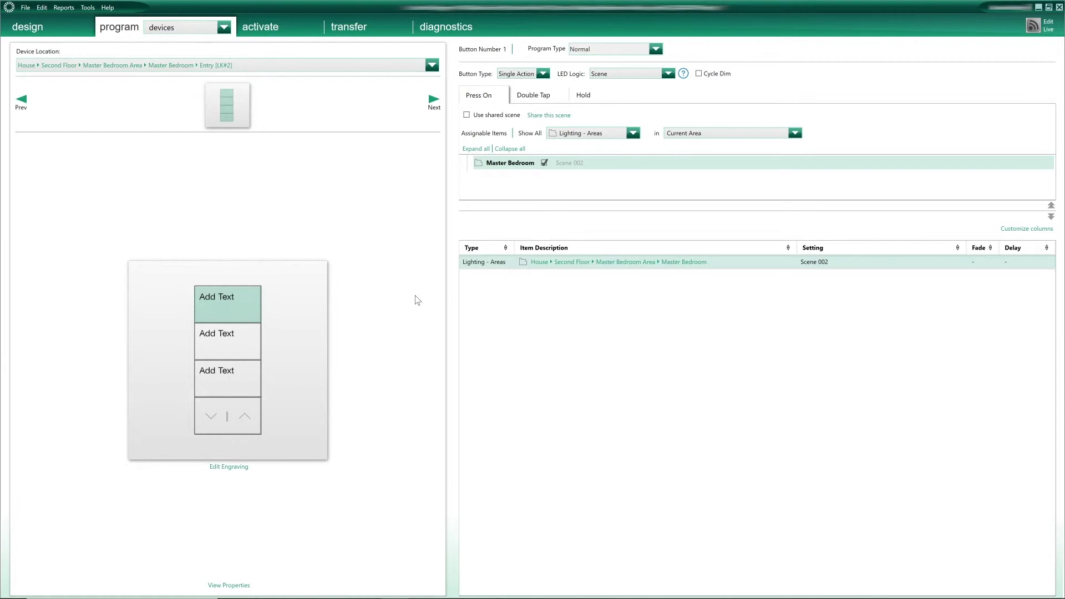
{"action": "left_click", "coordinate": [542, 100]}
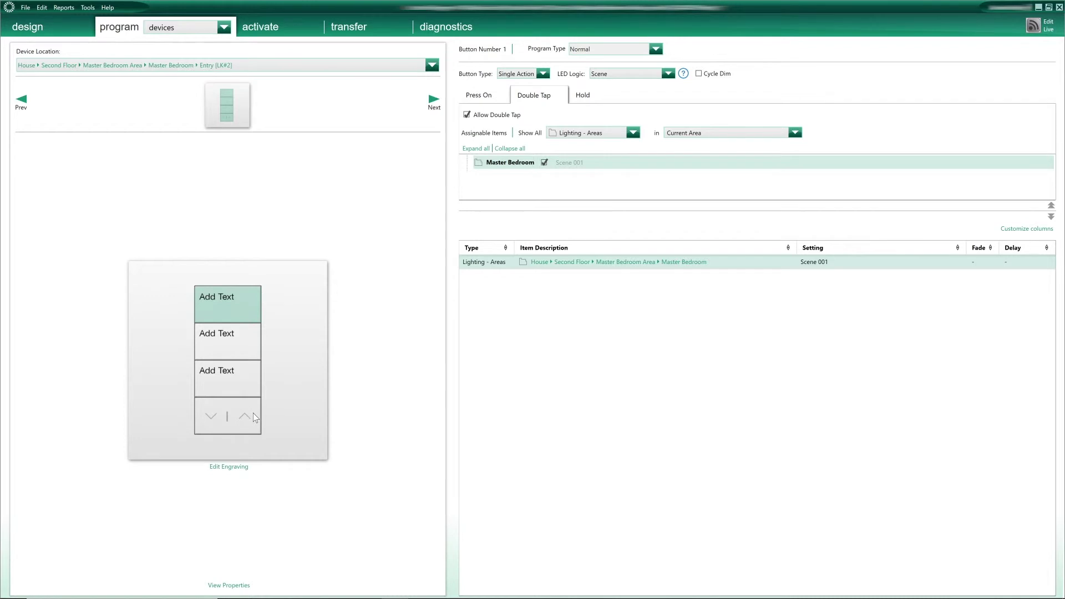
Step: Enter the engravings Bright, Low and Off on the Entry keypad's top three buttons
{"action": "left_click", "coordinate": [229, 468]}
{"action": "left_click", "coordinate": [227, 297]}
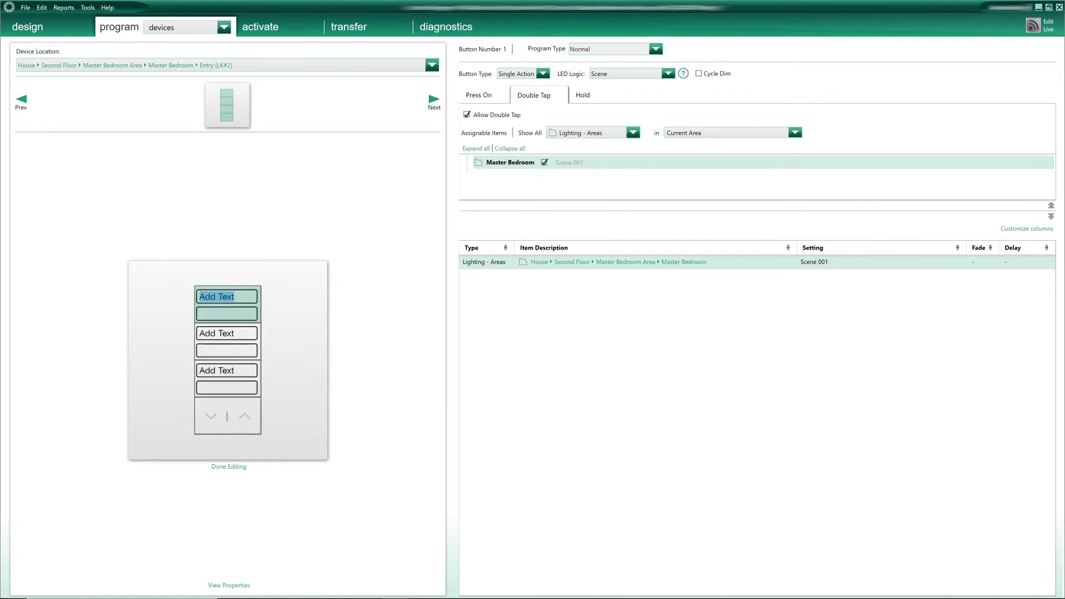
{"action": "type", "text": "Bright"}
{"action": "key", "text": "Tab"}
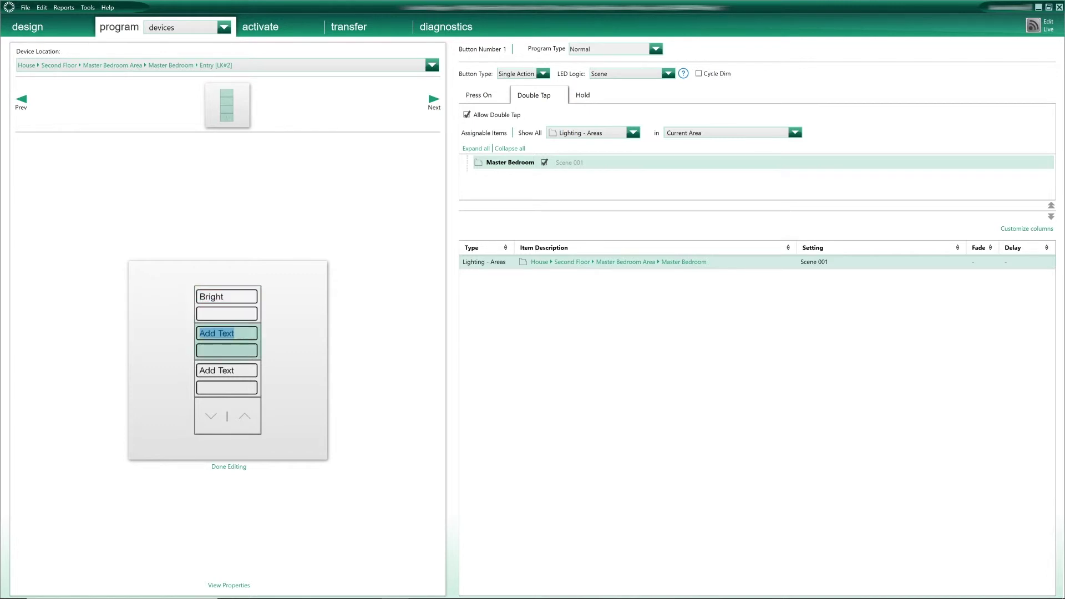
{"action": "type", "text": "Low"}
{"action": "key", "text": "Tab"}
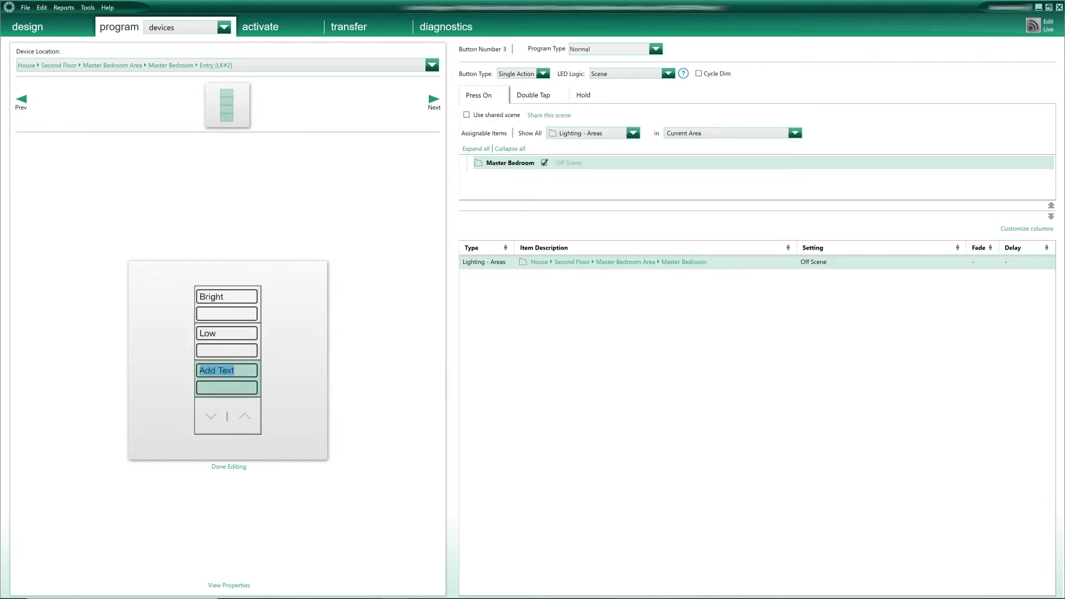
{"action": "type", "text": "Off"}
{"action": "left_click", "coordinate": [229, 467]}
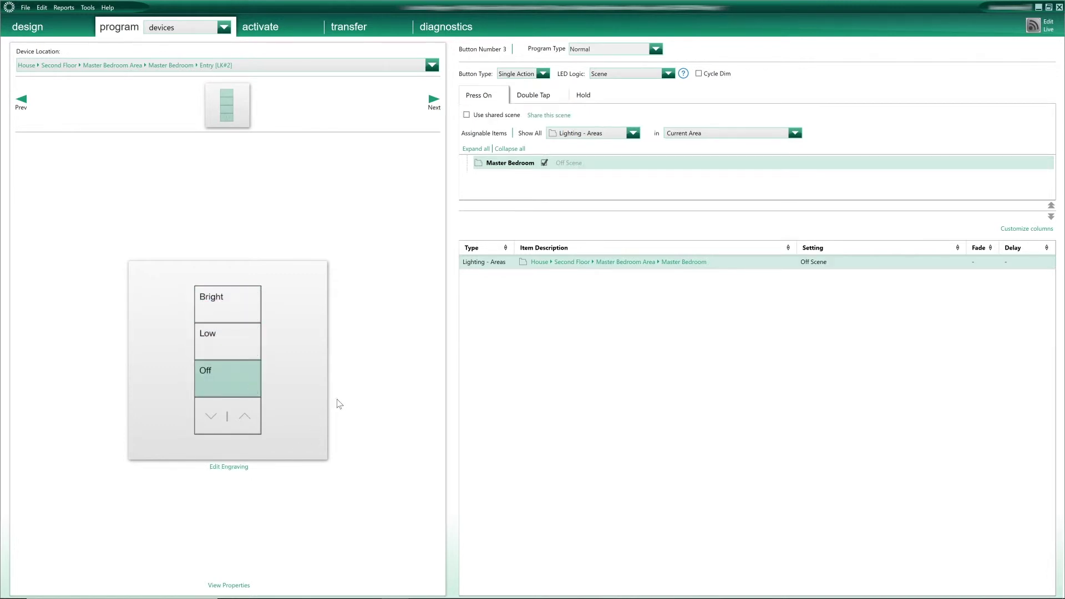
{"action": "left_click", "coordinate": [234, 309]}
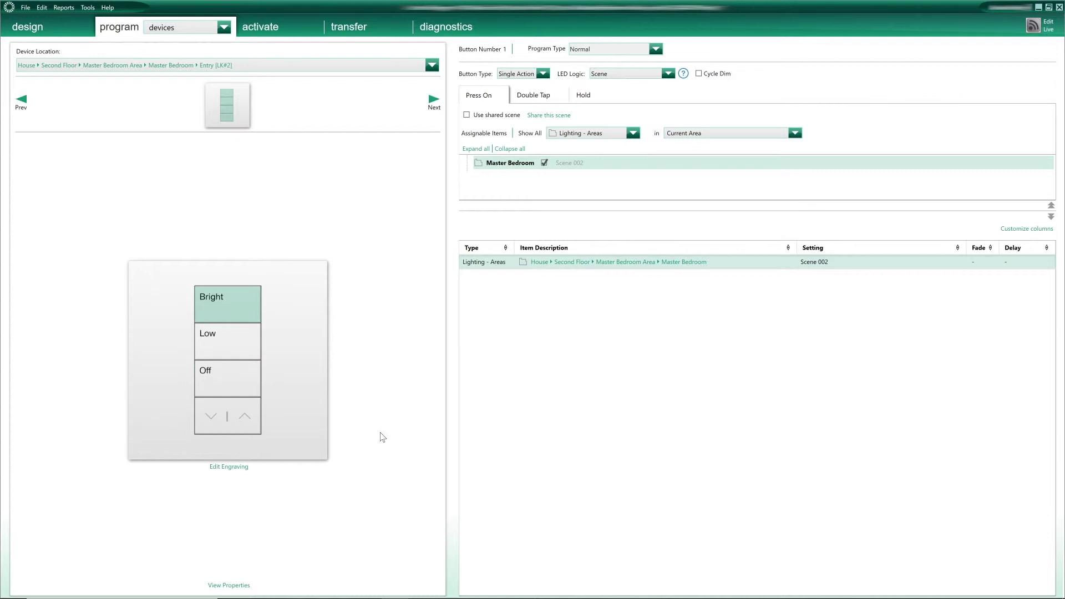
{"action": "right_click", "coordinate": [295, 350]}
Step: Copy the Entry keypad's programming and paste it onto the Bedside LHS keypad
{"action": "left_click", "coordinate": [318, 372]}
{"action": "left_click", "coordinate": [361, 67]}
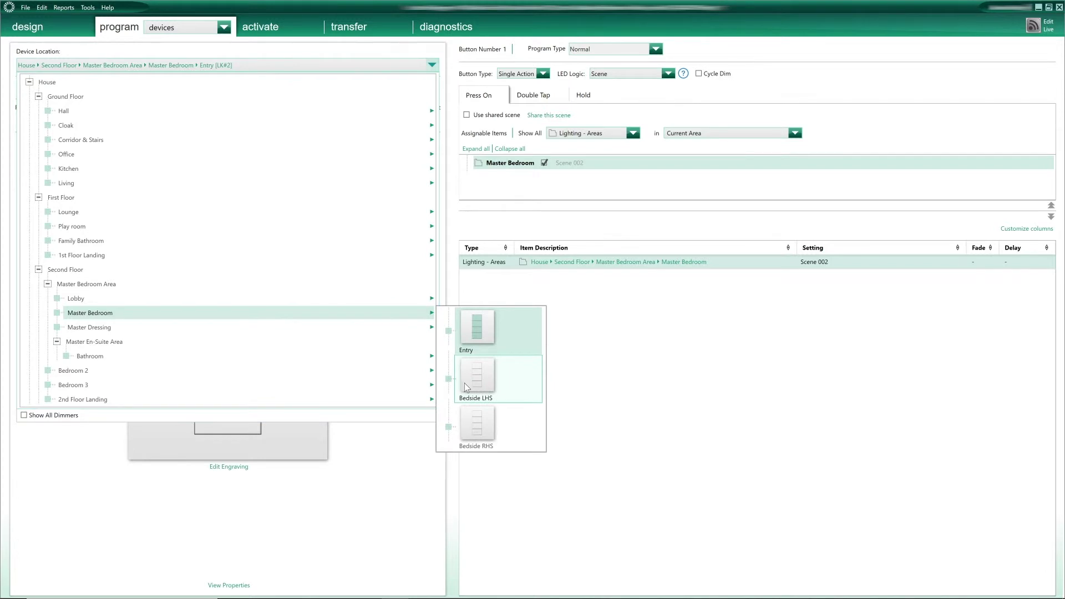
{"action": "left_click", "coordinate": [465, 384]}
{"action": "right_click", "coordinate": [295, 348]}
{"action": "left_click", "coordinate": [308, 373]}
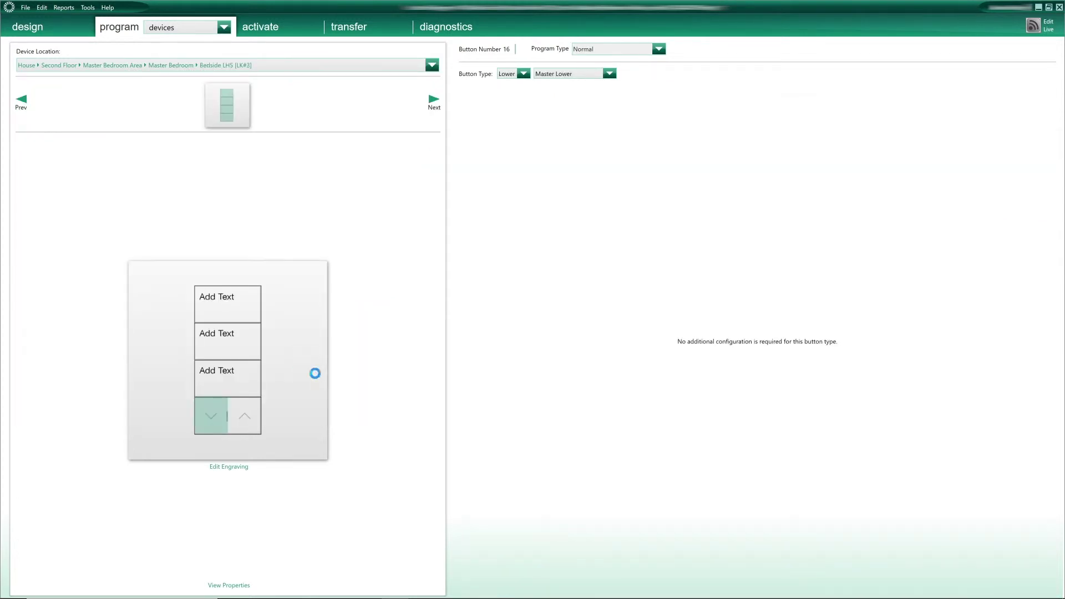
Step: Paste the same programming onto the Bedside RHS keypad
{"action": "left_click", "coordinate": [249, 307]}
{"action": "left_click", "coordinate": [432, 65]}
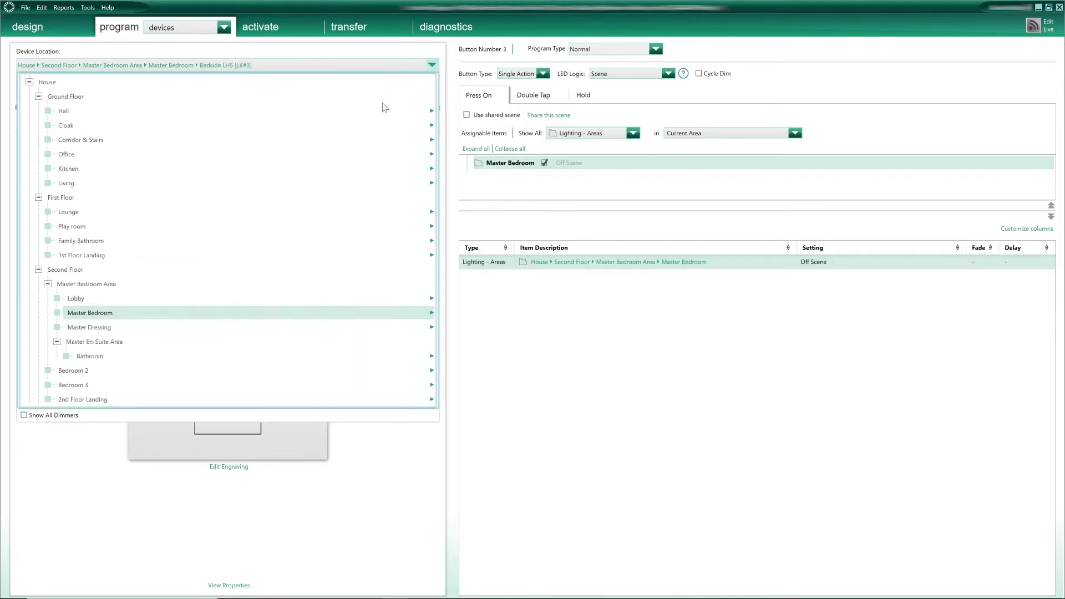
{"action": "left_click", "coordinate": [249, 313]}
{"action": "left_click", "coordinate": [478, 420]}
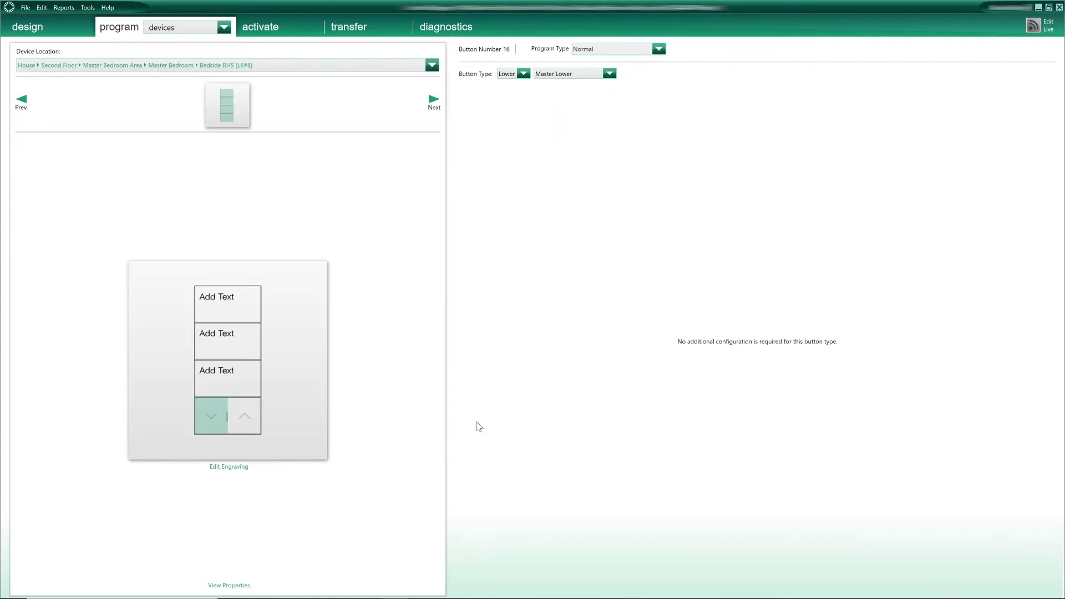
{"action": "right_click", "coordinate": [293, 301]}
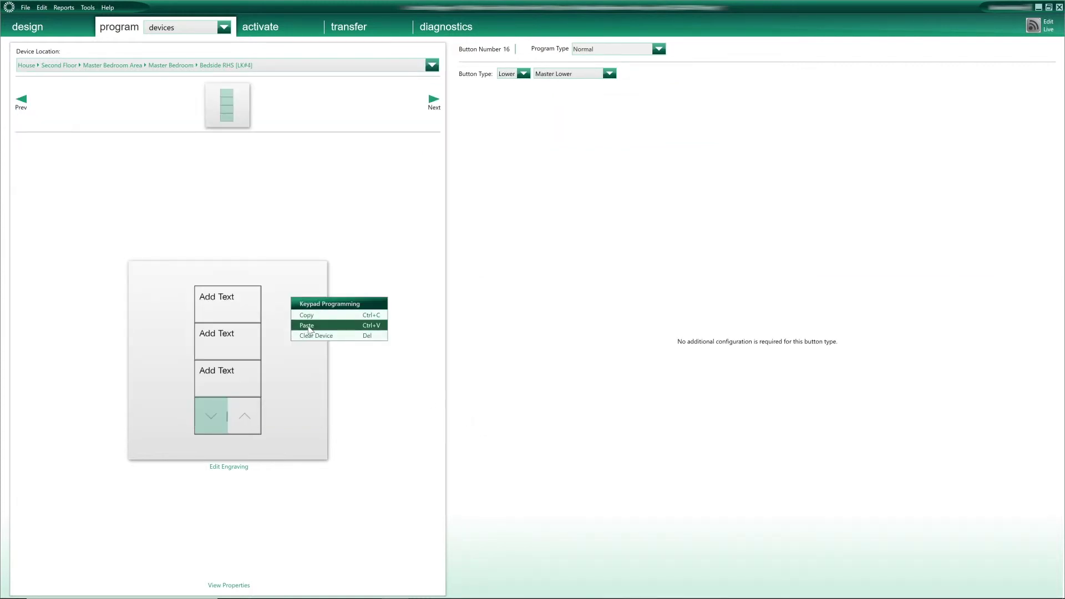
{"action": "left_click", "coordinate": [310, 325]}
Step: Review the Bedside RHS keypad's Bright, Low and Off button programming
{"action": "left_click", "coordinate": [228, 303]}
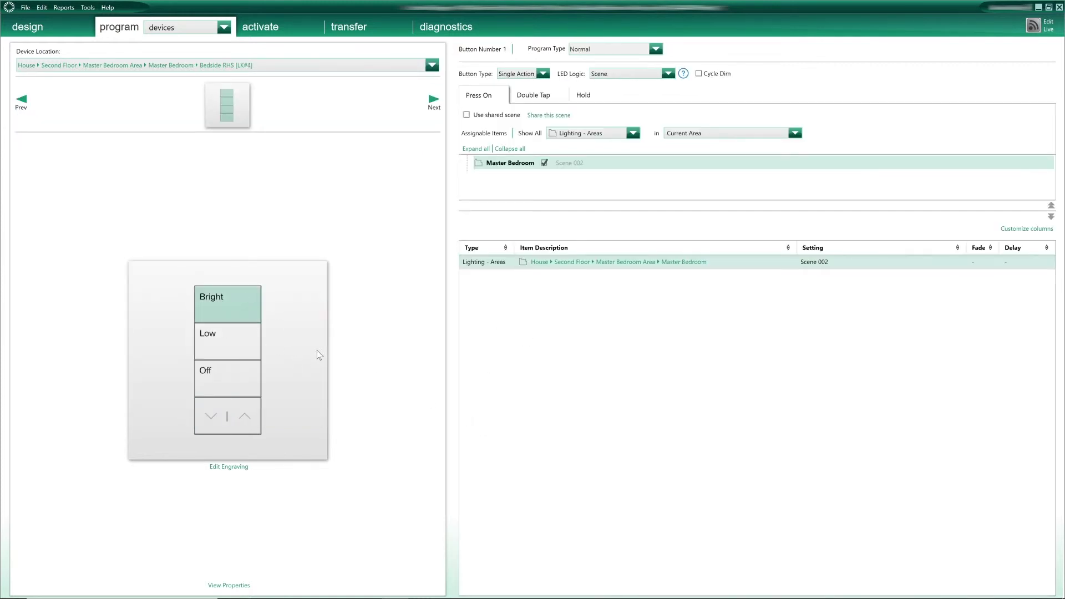
{"action": "left_click", "coordinate": [244, 332]}
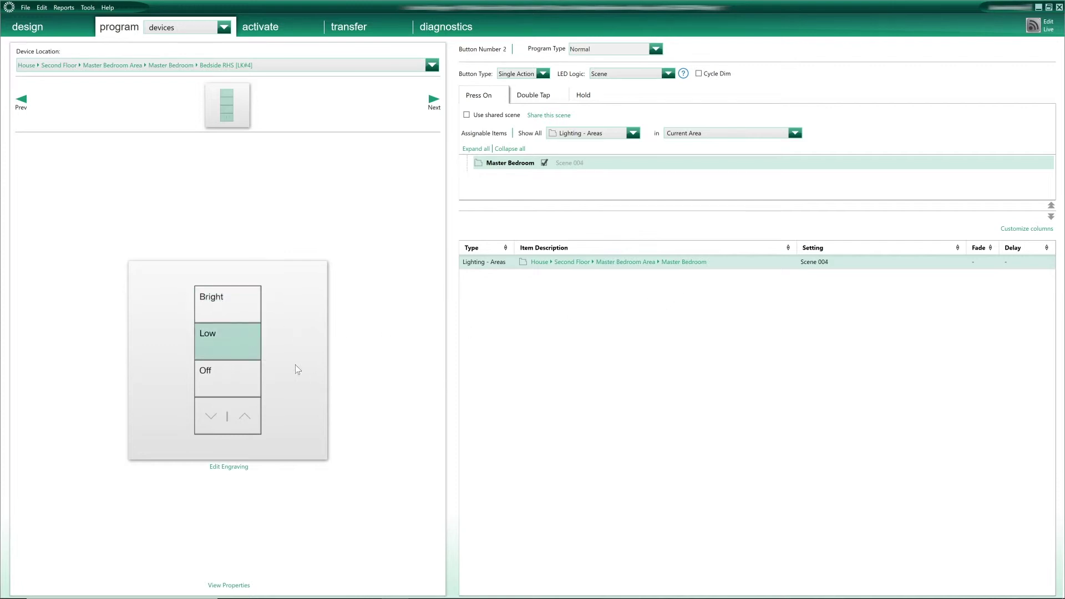
{"action": "left_click", "coordinate": [239, 375]}
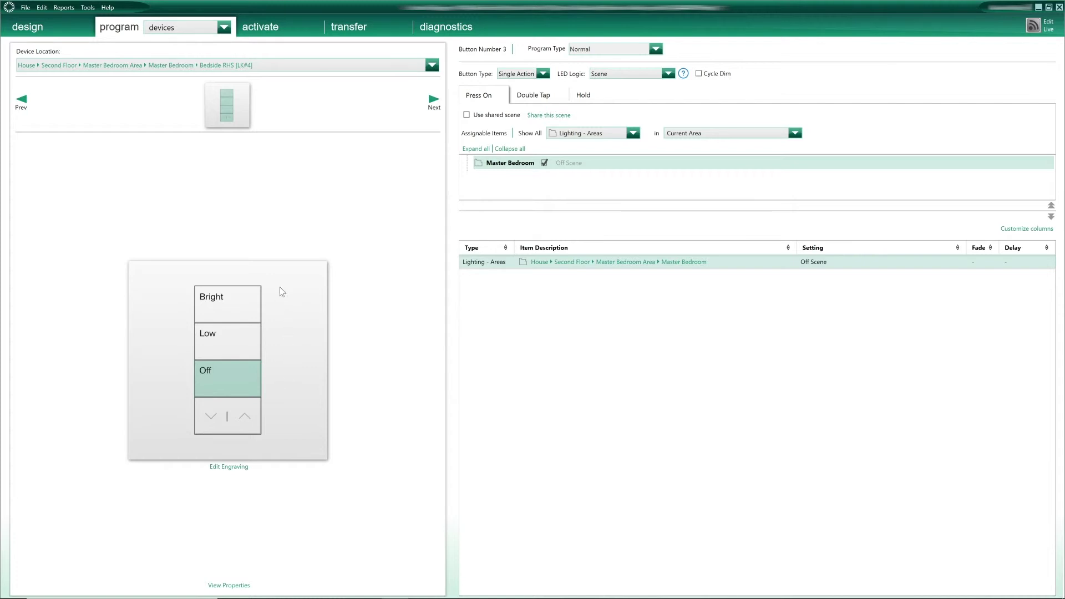
{"action": "left_click", "coordinate": [217, 344]}
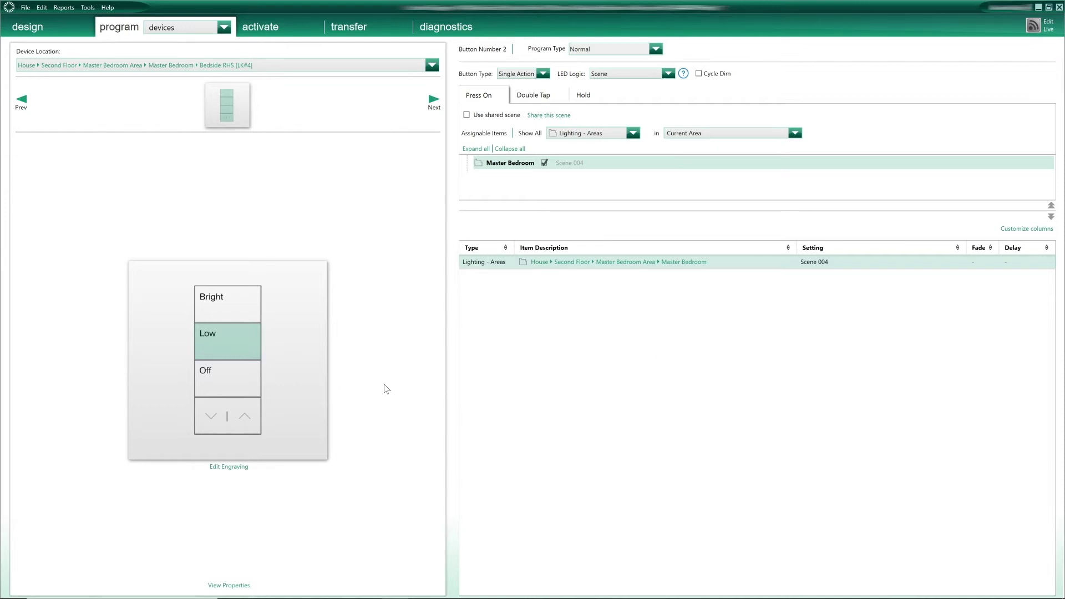
{"action": "left_click", "coordinate": [225, 27]}
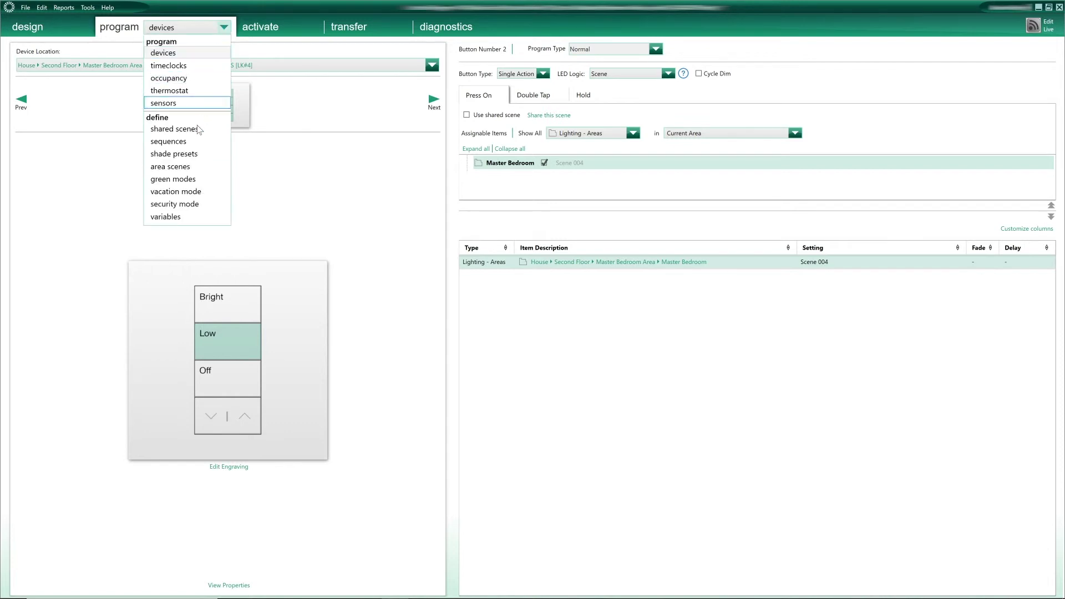
Step: Open Master Bedroom Scene 004 on the area scenes page
{"action": "left_click", "coordinate": [167, 167]}
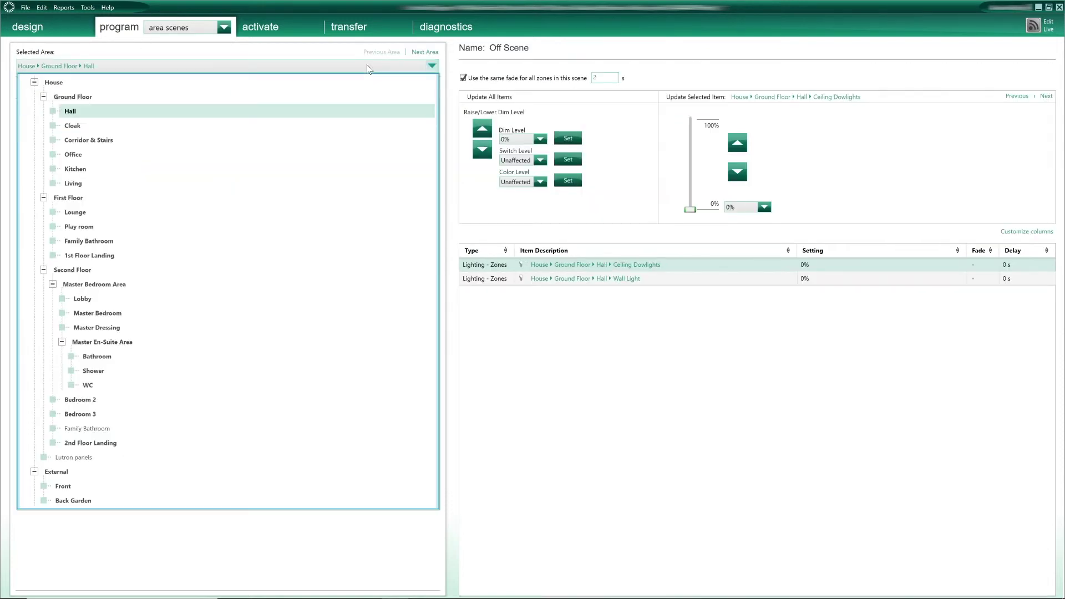
{"action": "left_click", "coordinate": [153, 316]}
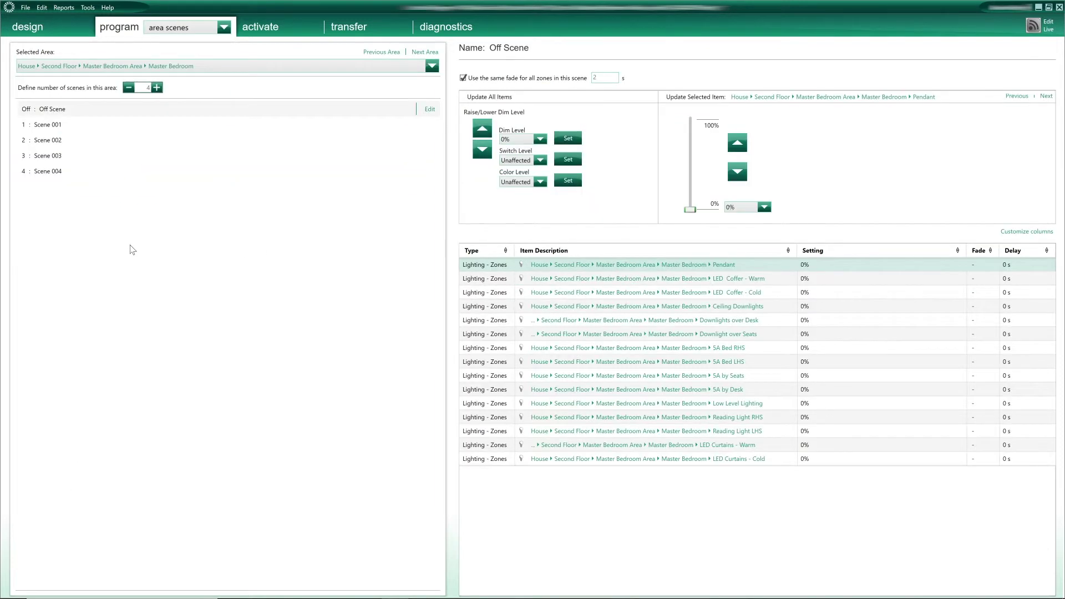
{"action": "left_click", "coordinate": [45, 175]}
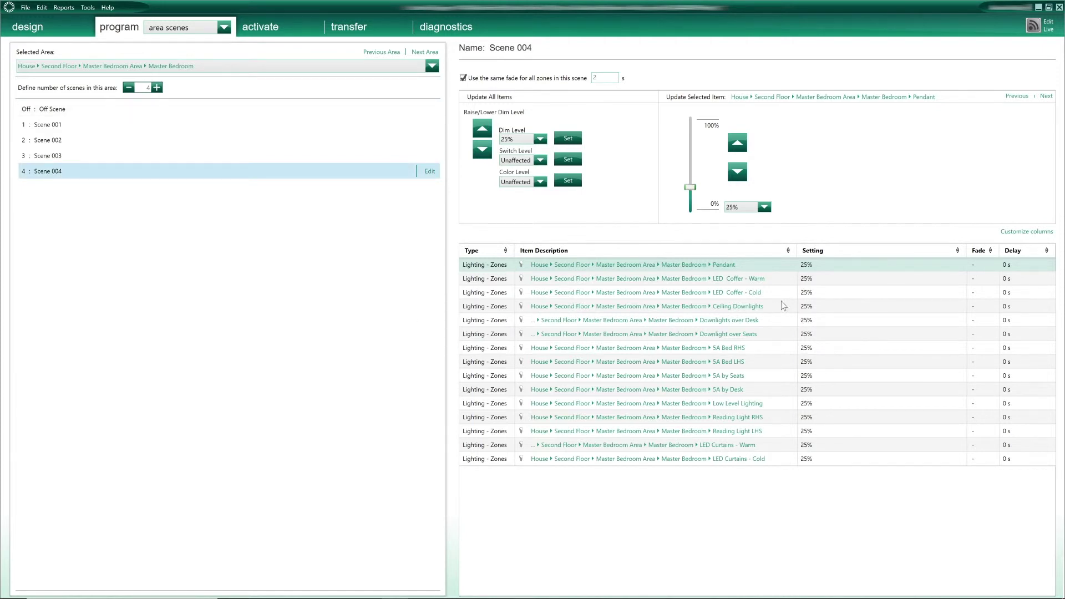
Step: Enter 10% for each zone's level, then return to device programming
{"action": "left_click", "coordinate": [811, 268]}
{"action": "type", "text": "10"}
{"action": "key", "text": "Return"}
{"action": "type", "text": "10"}
{"action": "key", "text": "Return"}
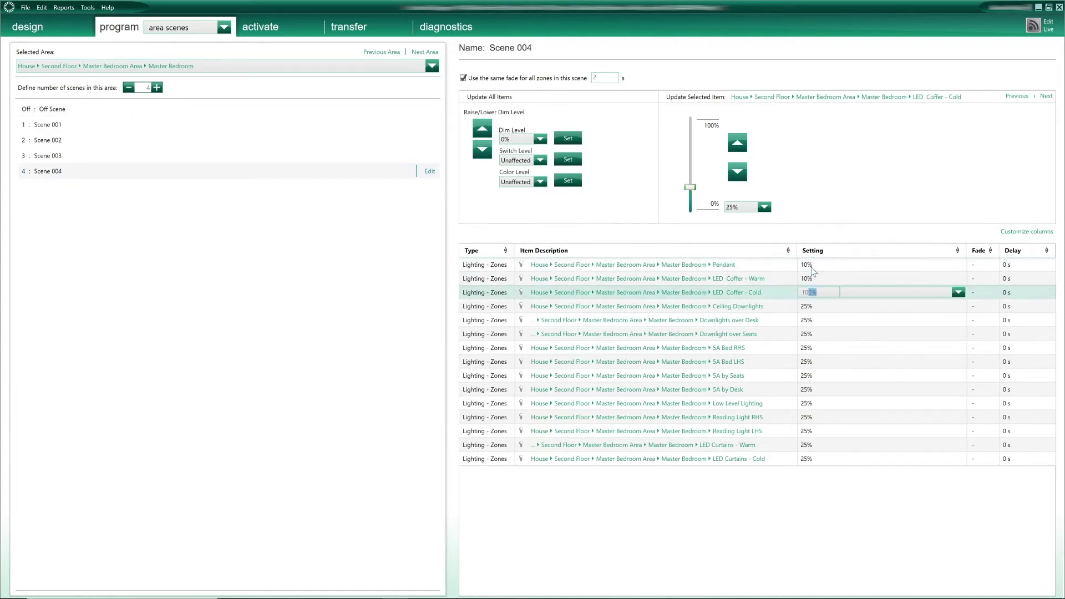
{"action": "type", "text": "10"}
{"action": "key", "text": "Return"}
{"action": "type", "text": "10"}
{"action": "key", "text": "Return"}
{"action": "type", "text": "10"}
{"action": "key", "text": "Return"}
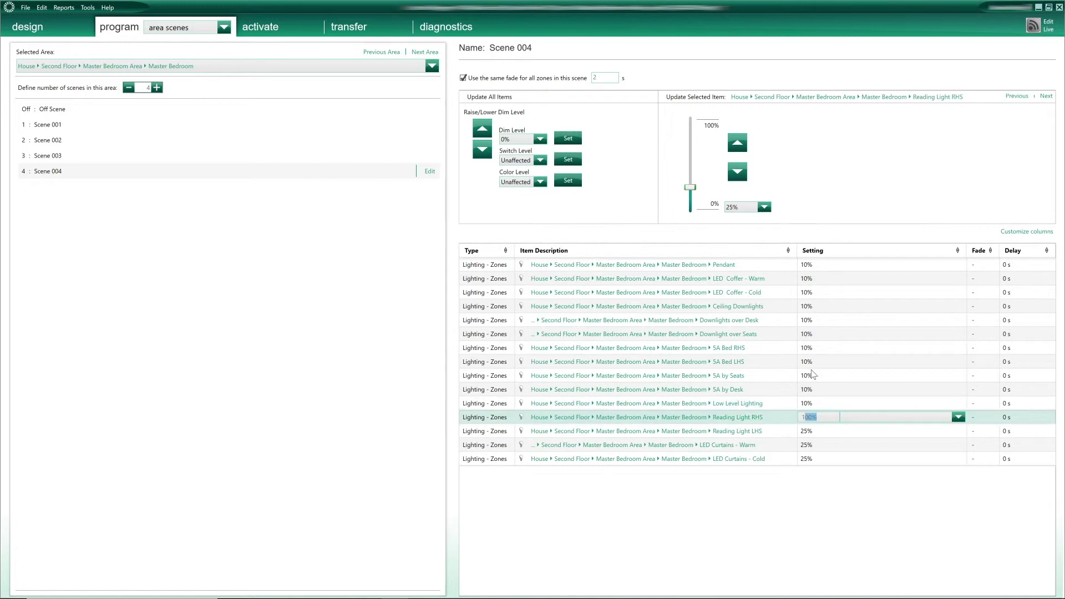
{"action": "type", "text": "10"}
{"action": "key", "text": "Return"}
{"action": "type", "text": "10"}
{"action": "key", "text": "Return"}
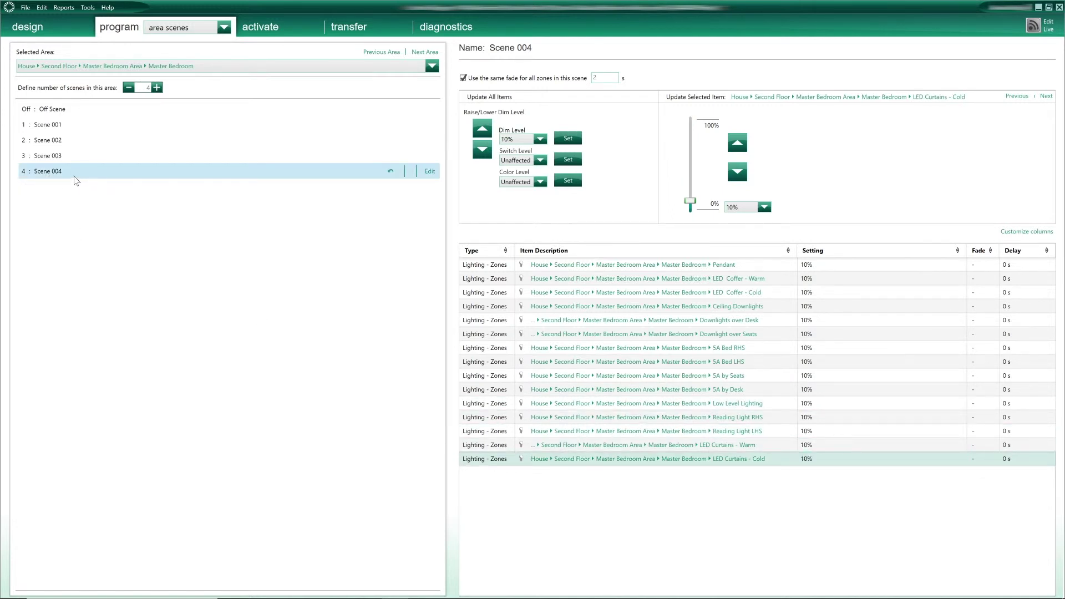
{"action": "left_click", "coordinate": [224, 28]}
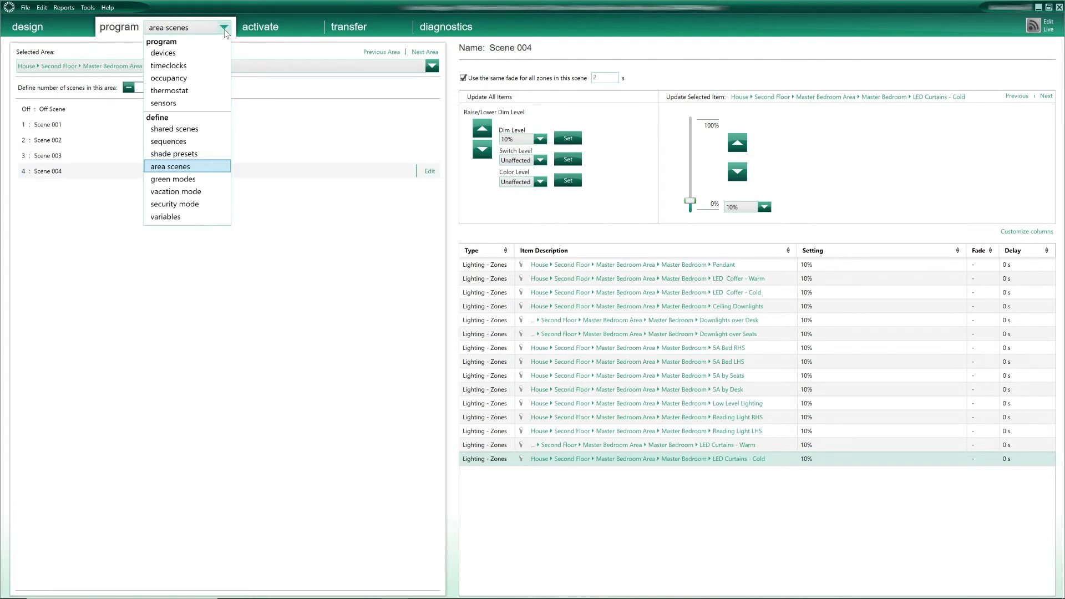
{"action": "left_click", "coordinate": [166, 53]}
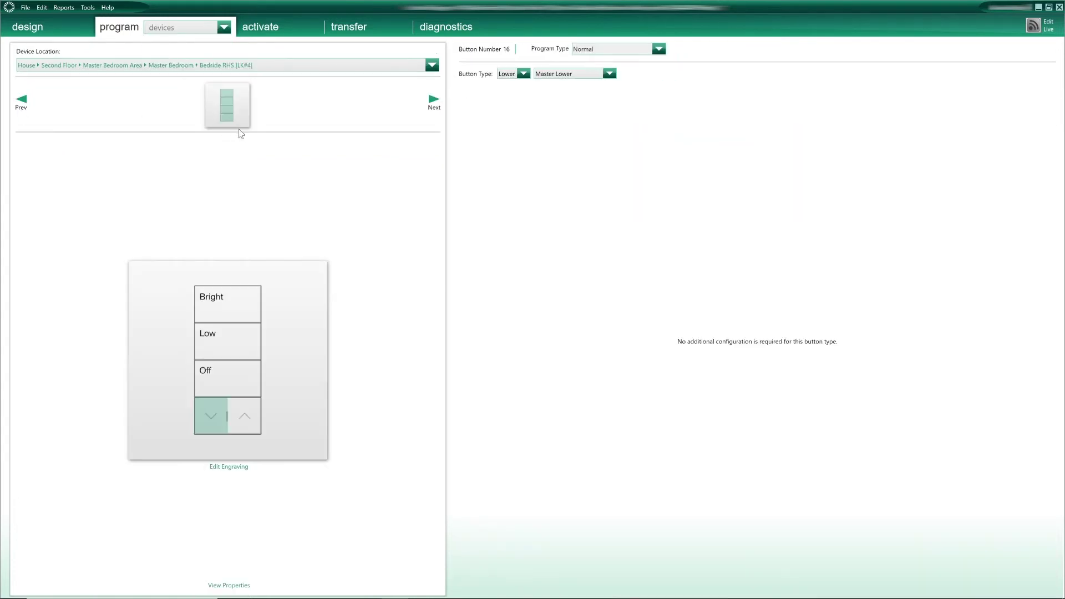
Step: Confirm the Entry keypad's Low button, then display the Bedside LHS keypad
{"action": "left_click", "coordinate": [275, 66]}
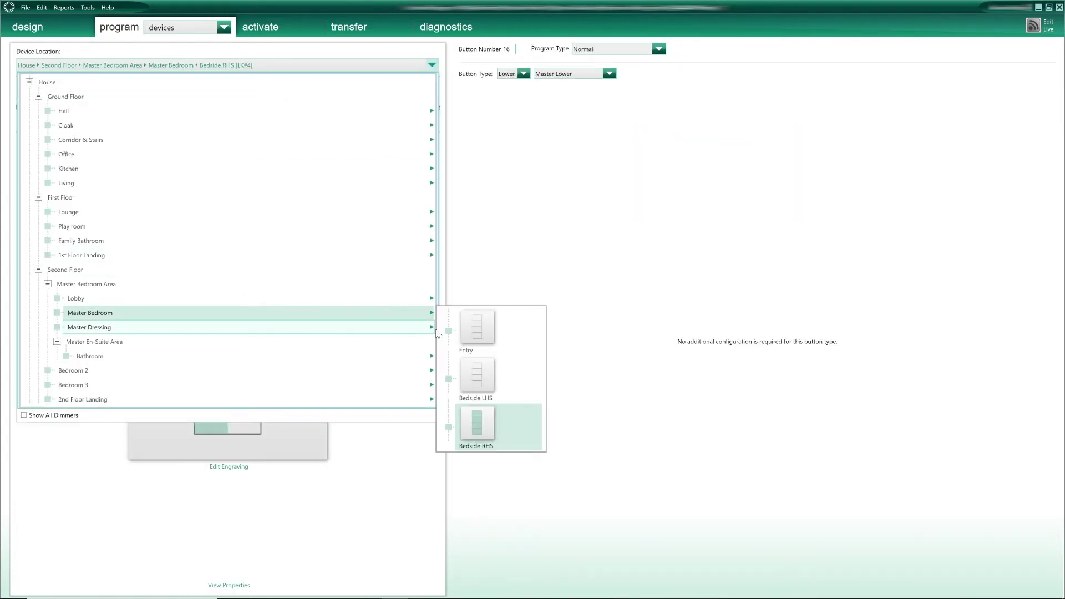
{"action": "left_click", "coordinate": [477, 337]}
{"action": "left_click", "coordinate": [236, 336]}
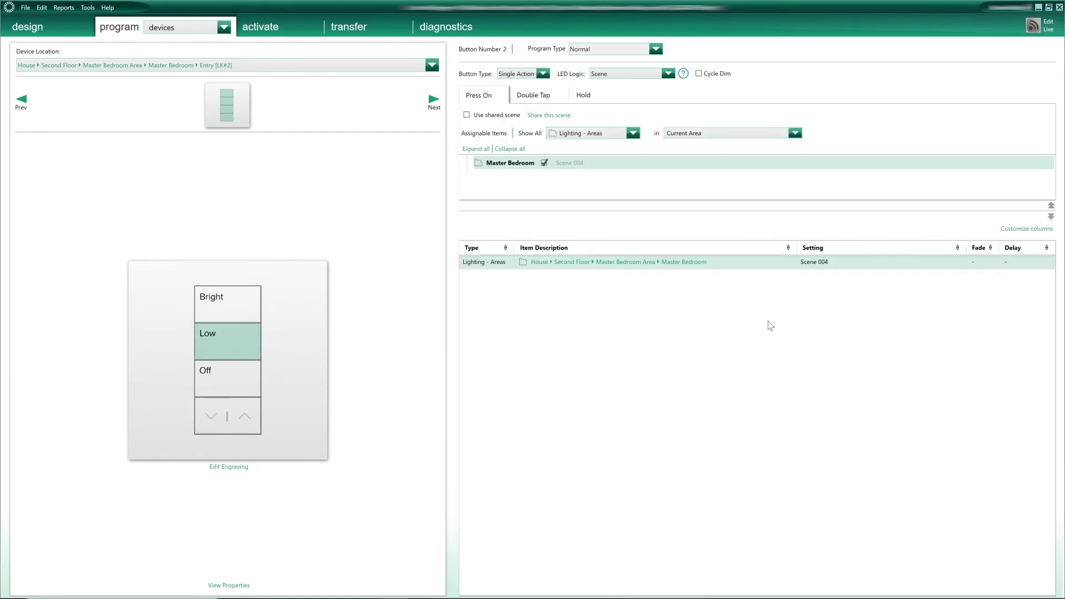
{"action": "left_click", "coordinate": [339, 66]}
{"action": "left_click", "coordinate": [251, 312]}
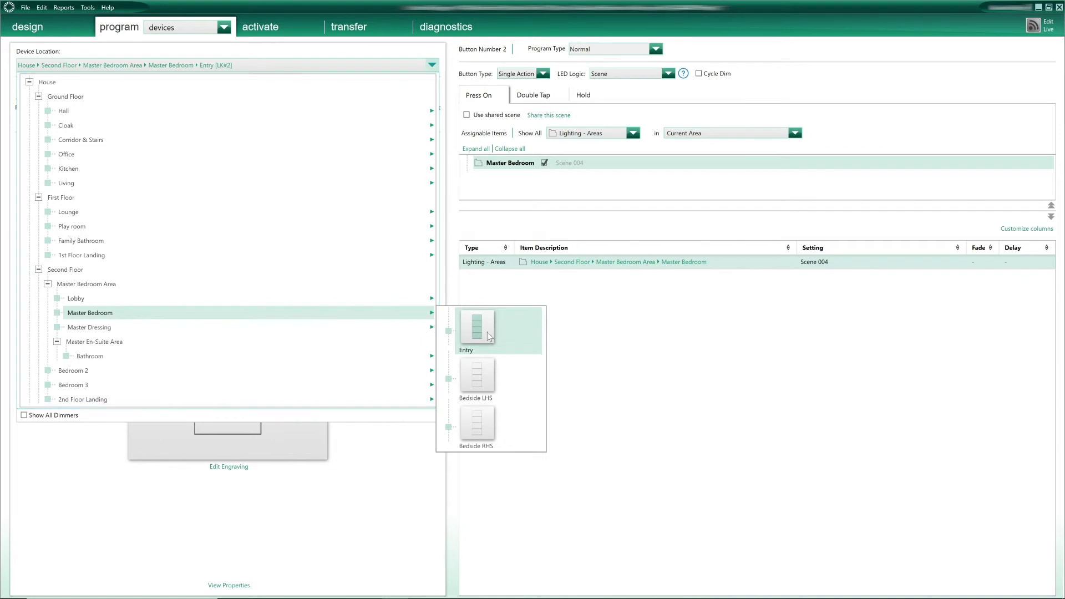
{"action": "left_click", "coordinate": [480, 379]}
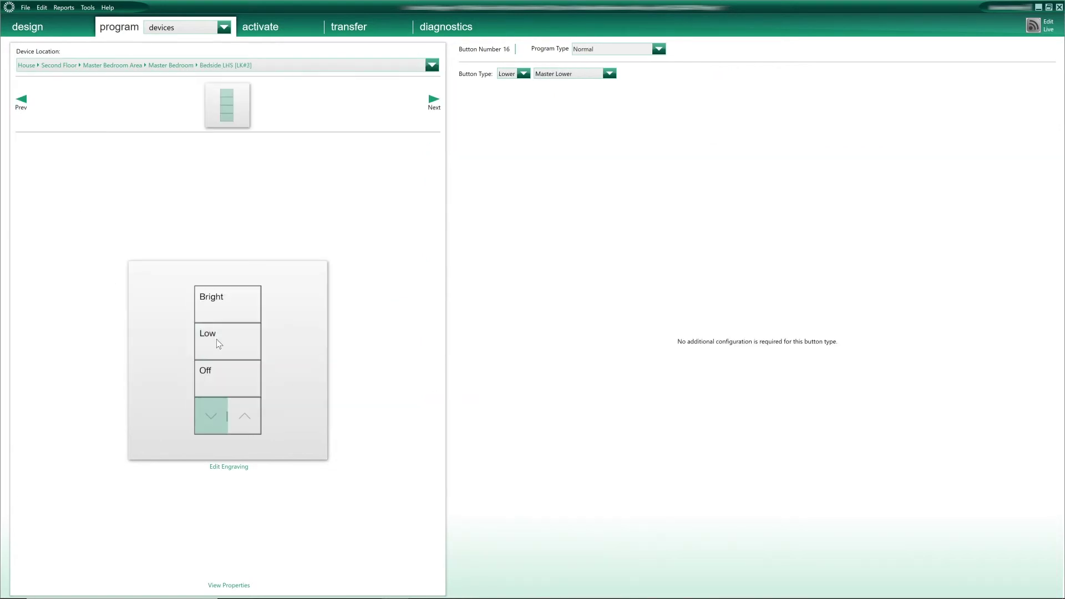